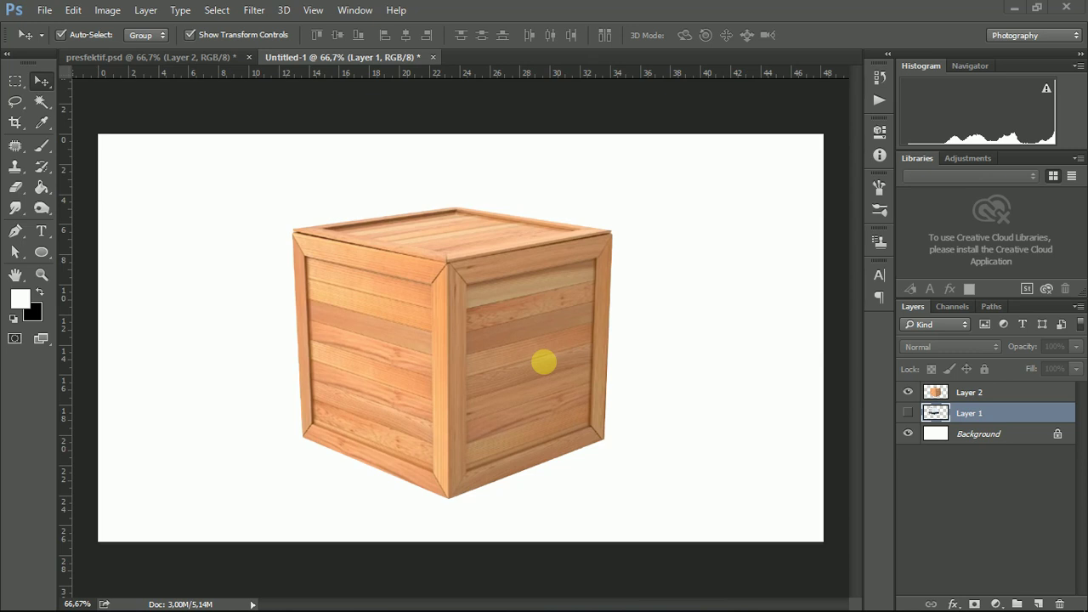
With Layer 1 selected, open the Edit menu to look for Perspective Warp
left_click(72, 12)
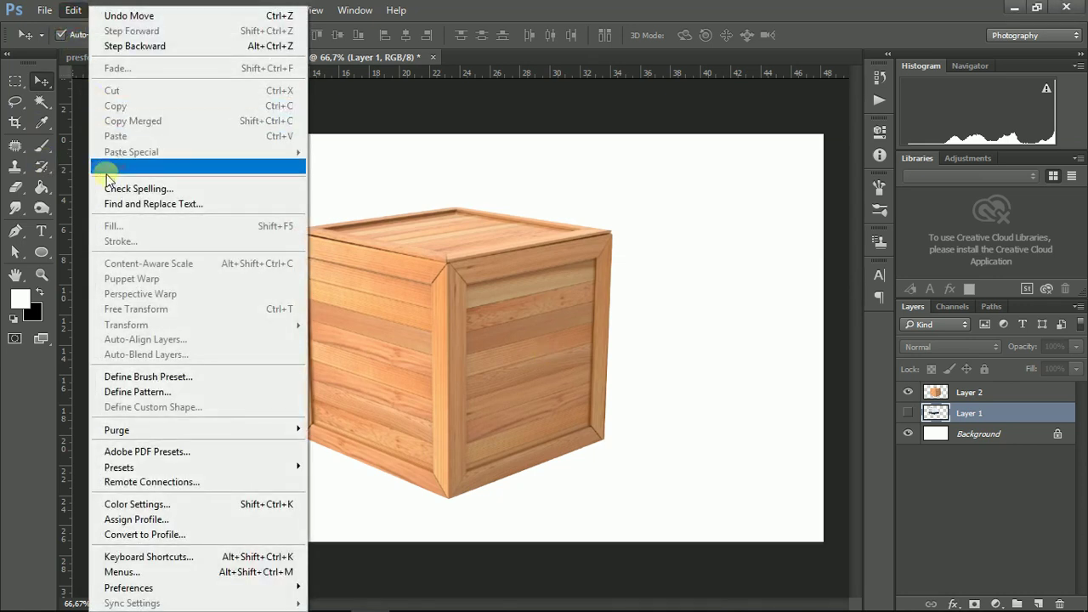
Try the unavailable Perspective Warp, then nudge the truck right and down and re-hide it
left_click(133, 297)
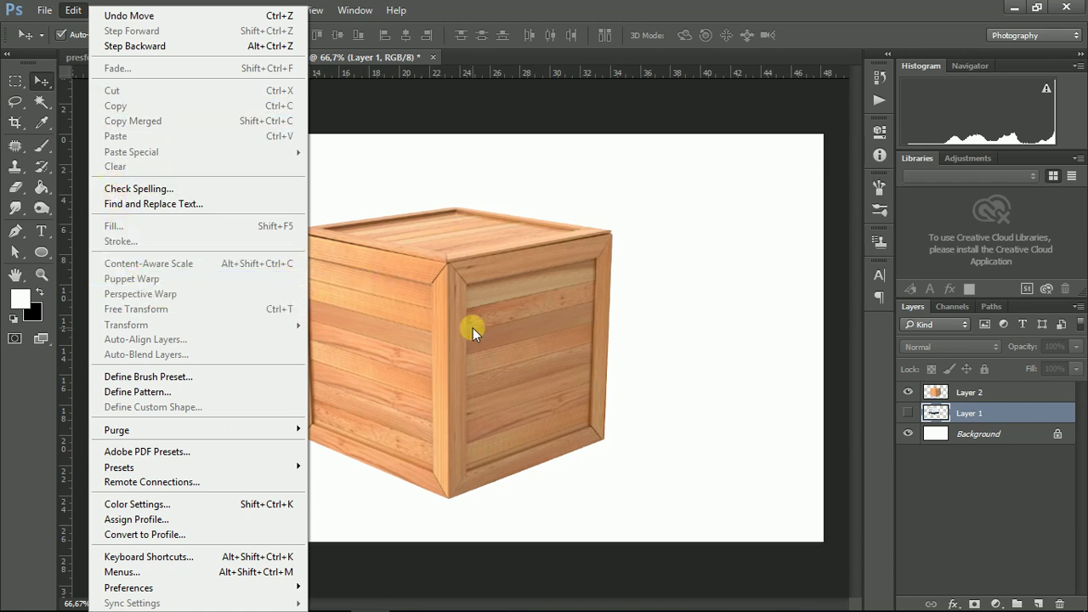
left_click(942, 396)
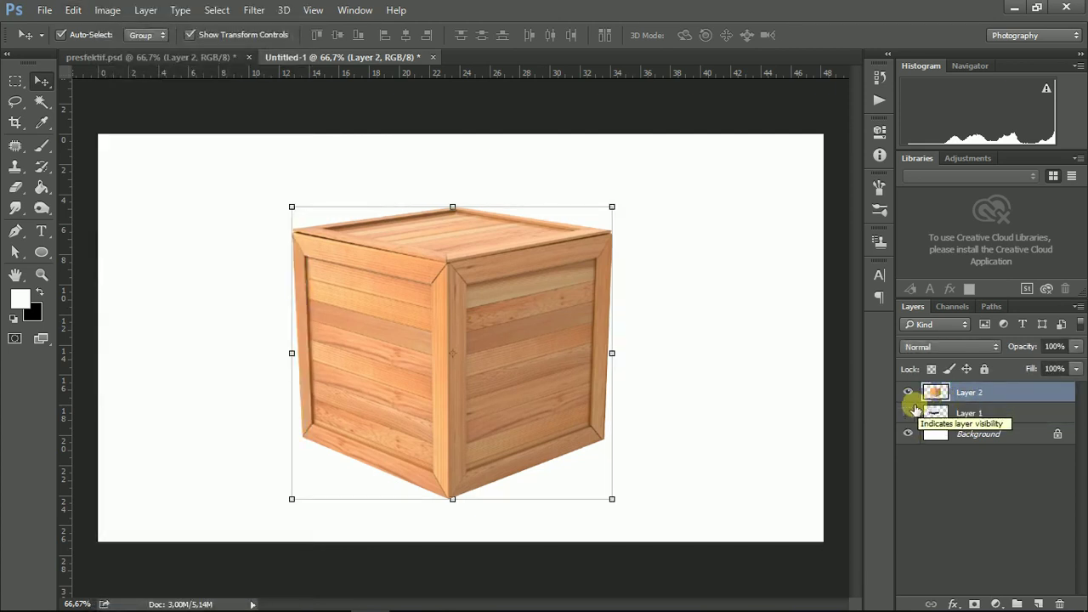
left_click(909, 413)
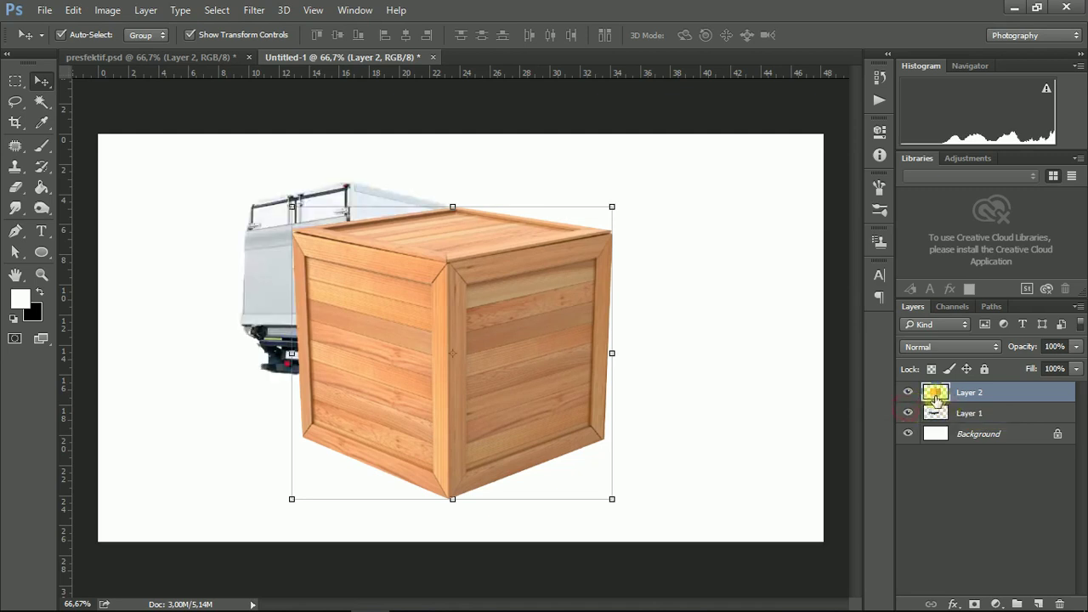
left_click(909, 392)
left_click_drag(404, 281, 417, 297)
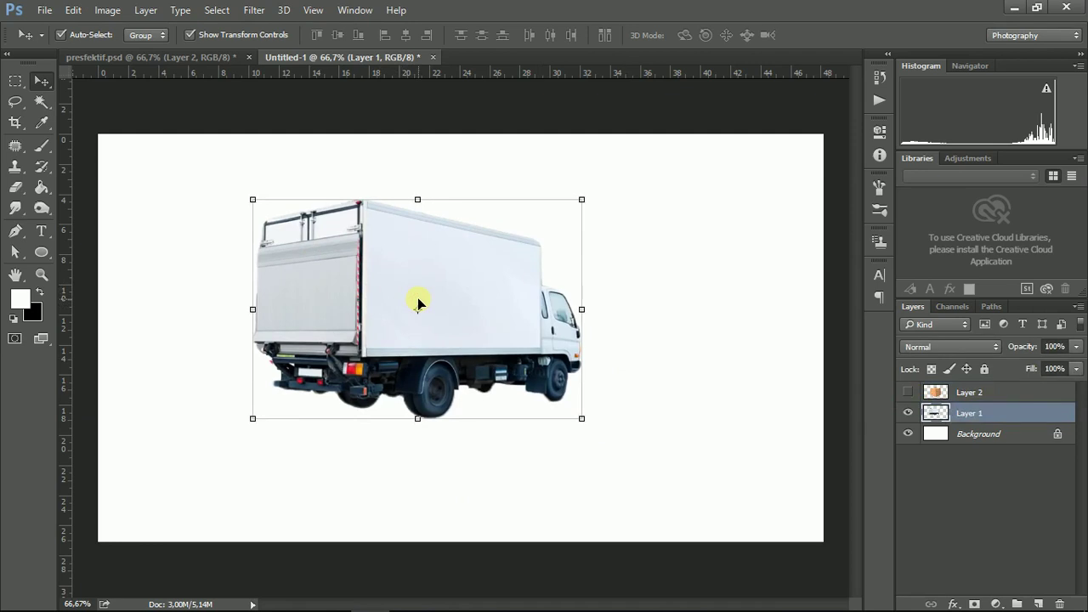
left_click(908, 392)
left_click(908, 413)
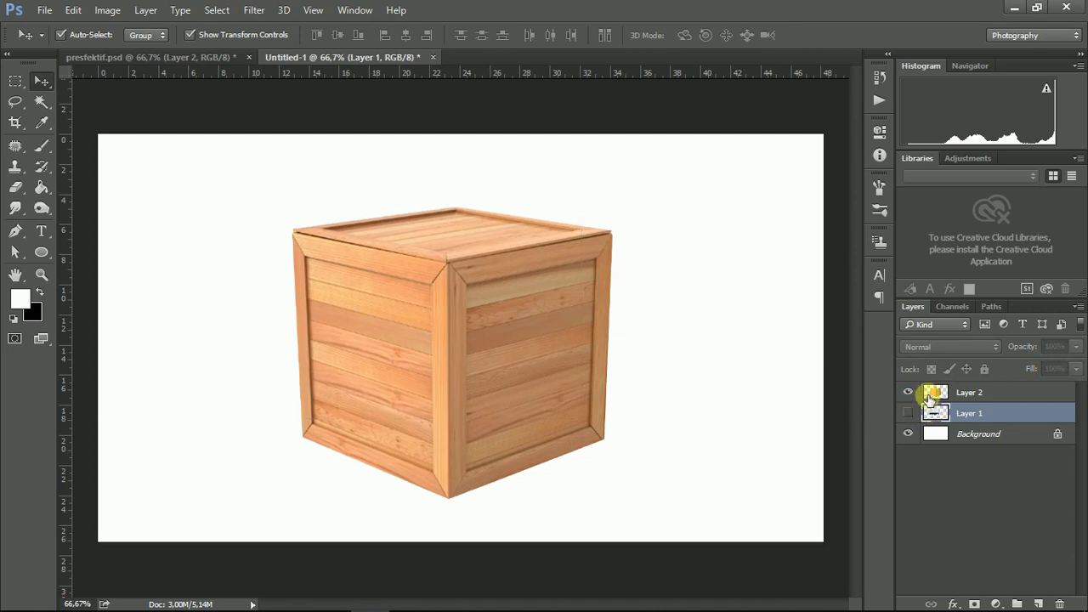
left_click(930, 396)
Duplicate the crate's Layer 2 as Layer 2 copy with Ctrl+J
right_click(931, 397)
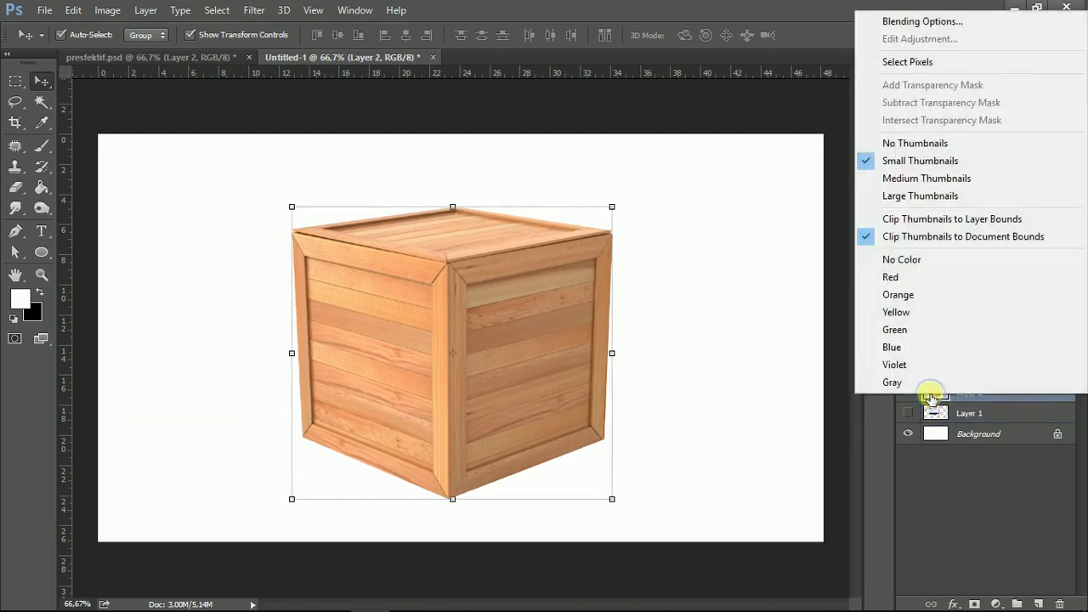
left_click(932, 397)
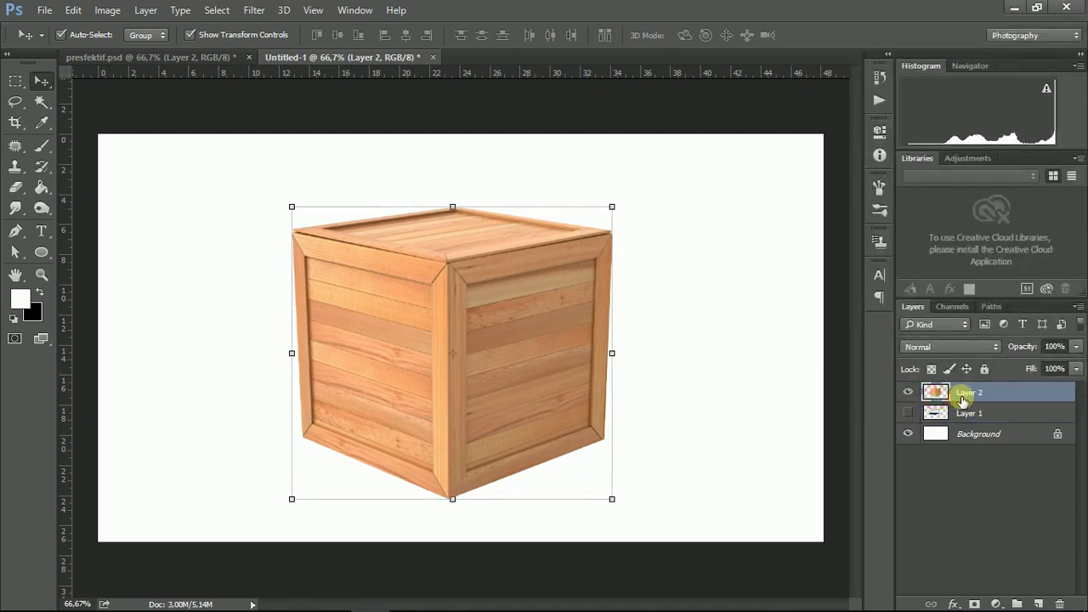
right_click(962, 401)
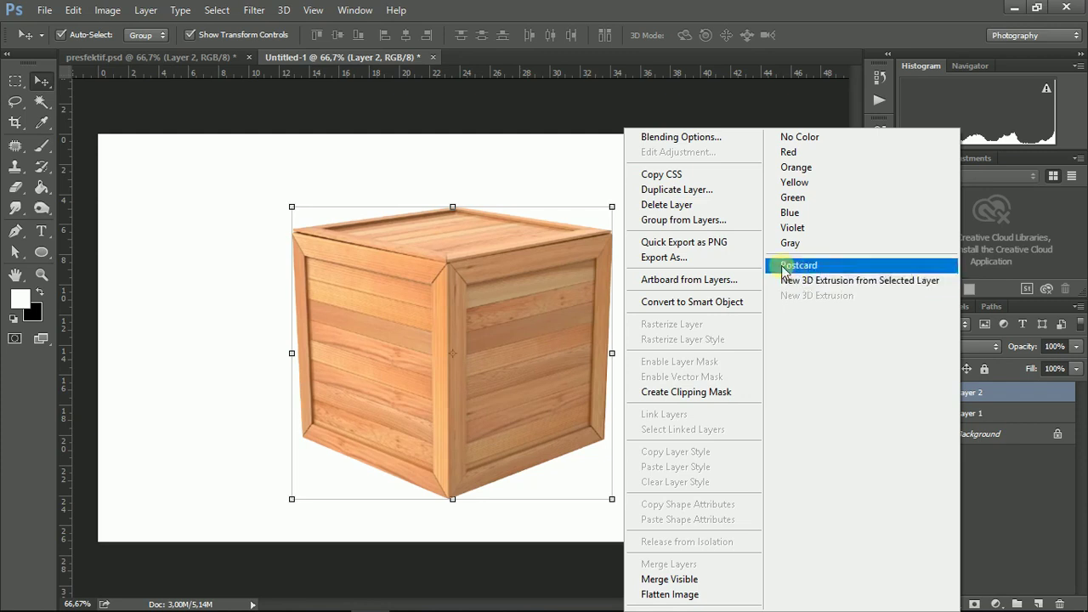
left_click(1014, 425)
key("ctrl+j")
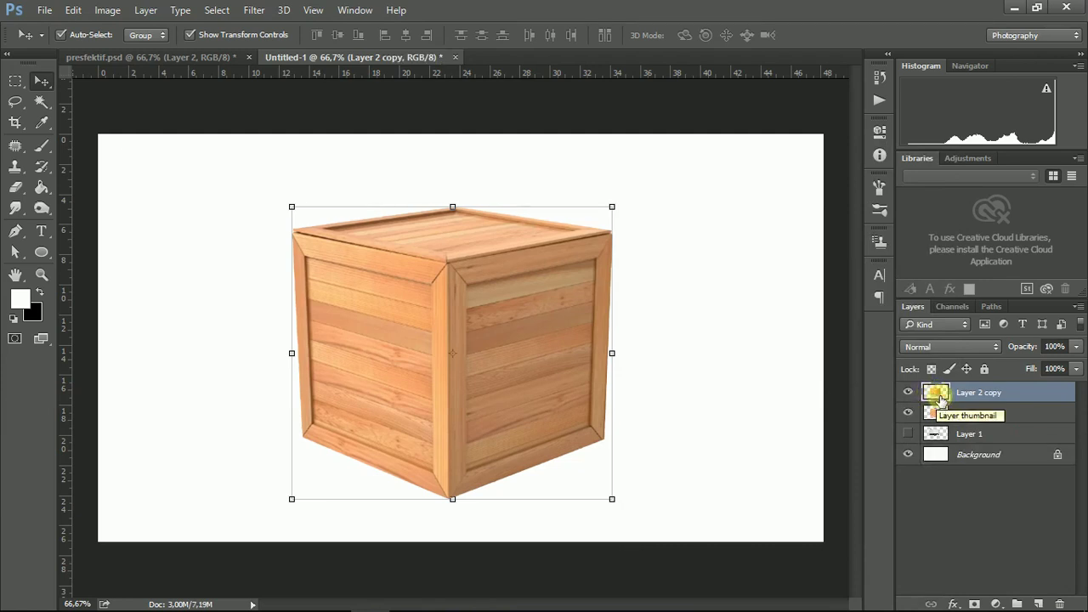
Convert the original Layer 2 into a smart object
left_click(935, 413)
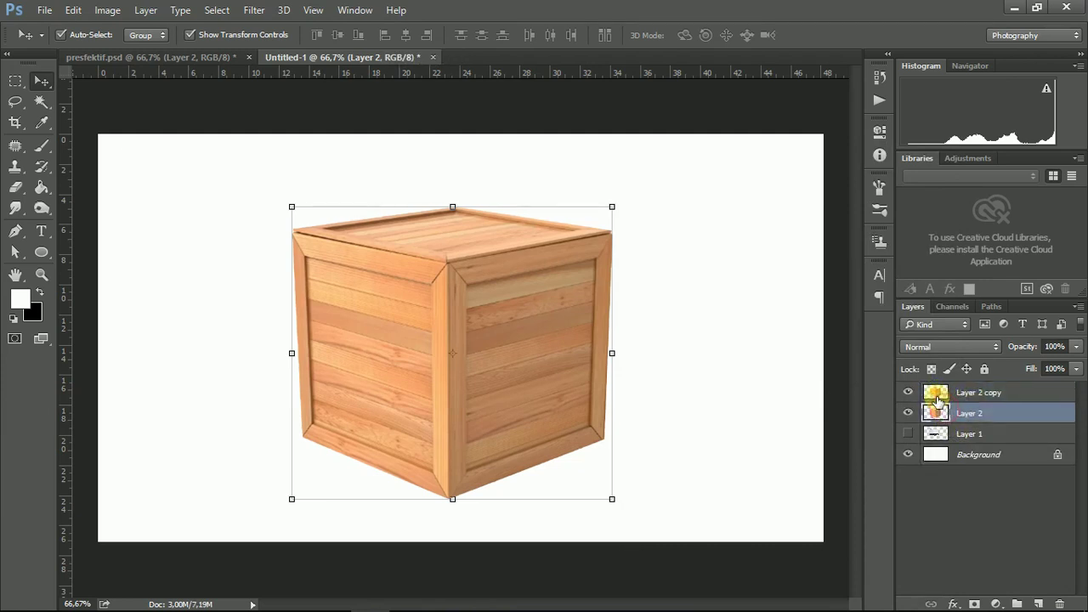
right_click(935, 413)
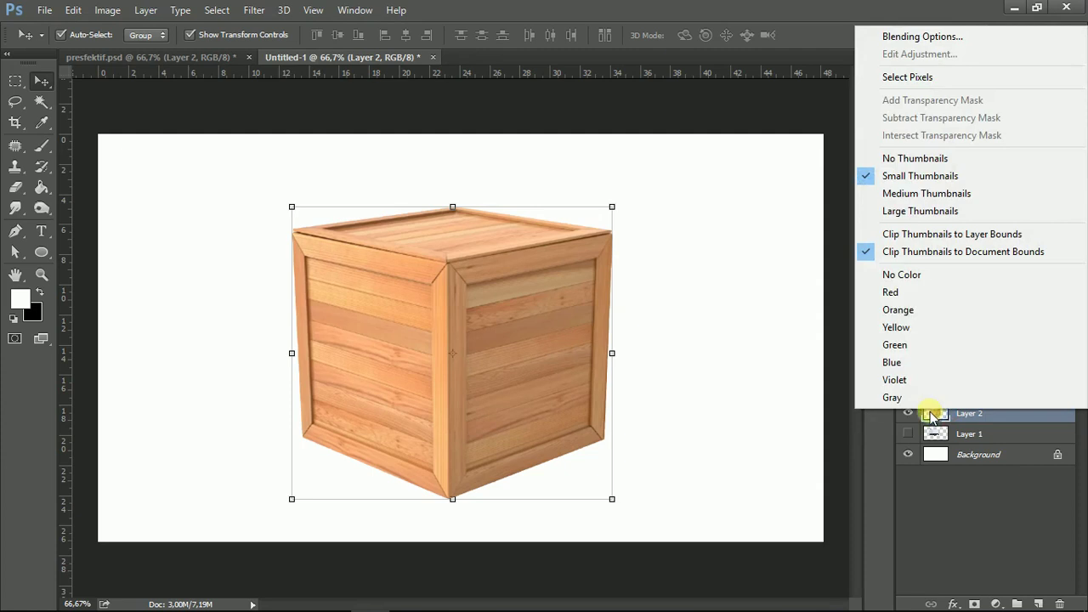
left_click(987, 413)
right_click(986, 413)
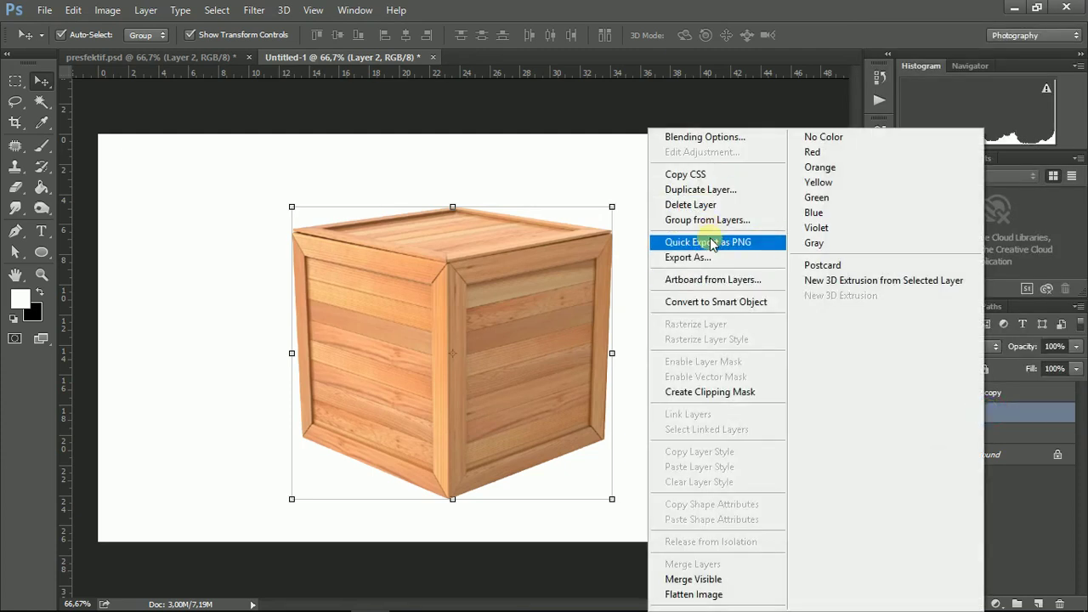
left_click(717, 302)
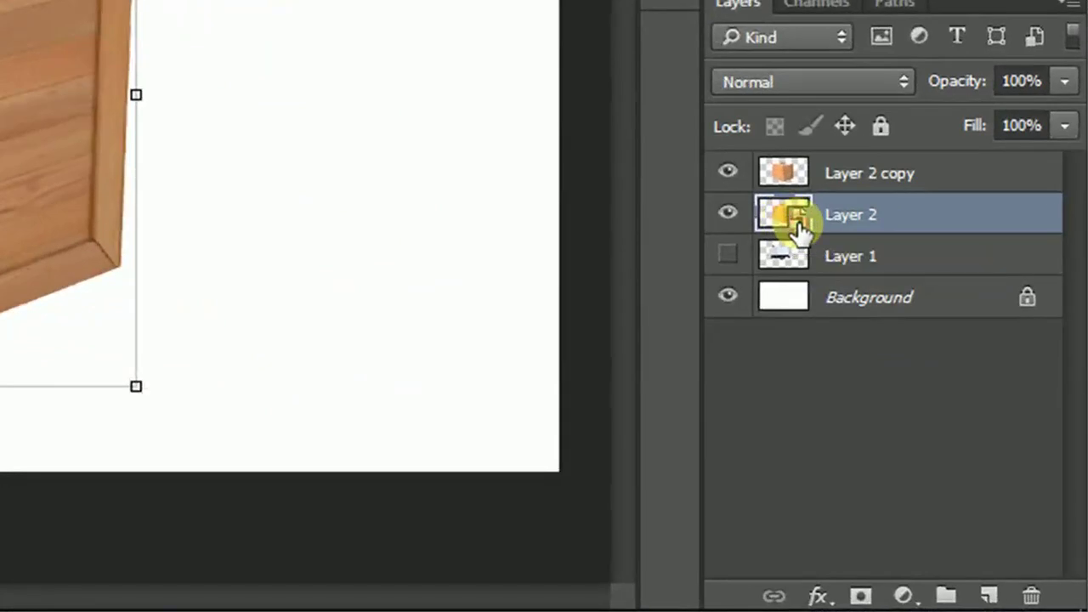
Open the smart object's contents as Layer 21.psb, then return to Untitled-1
double_click(798, 220)
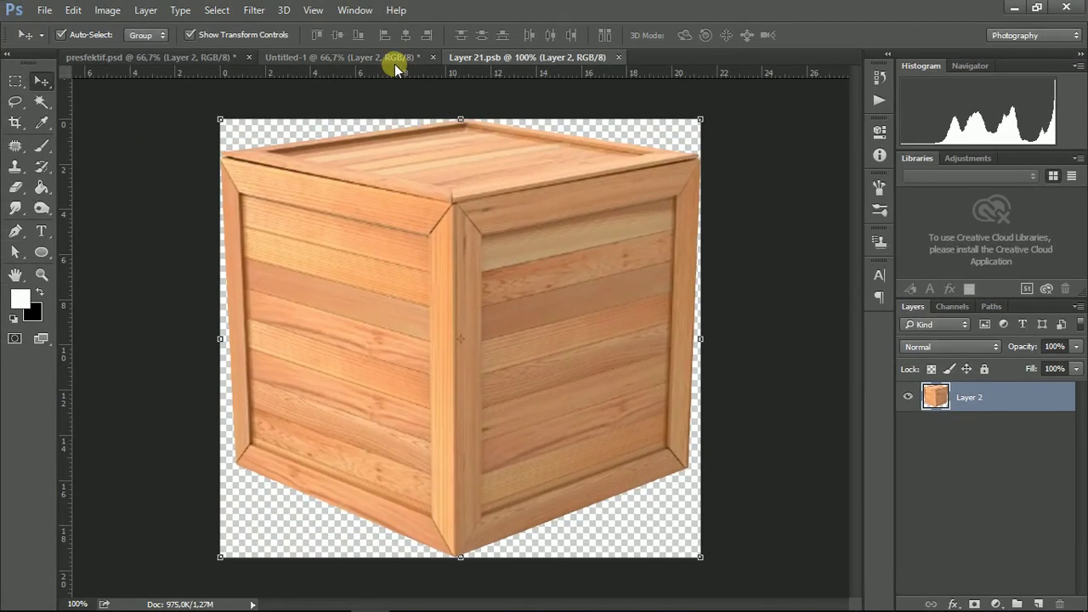
left_click(394, 58)
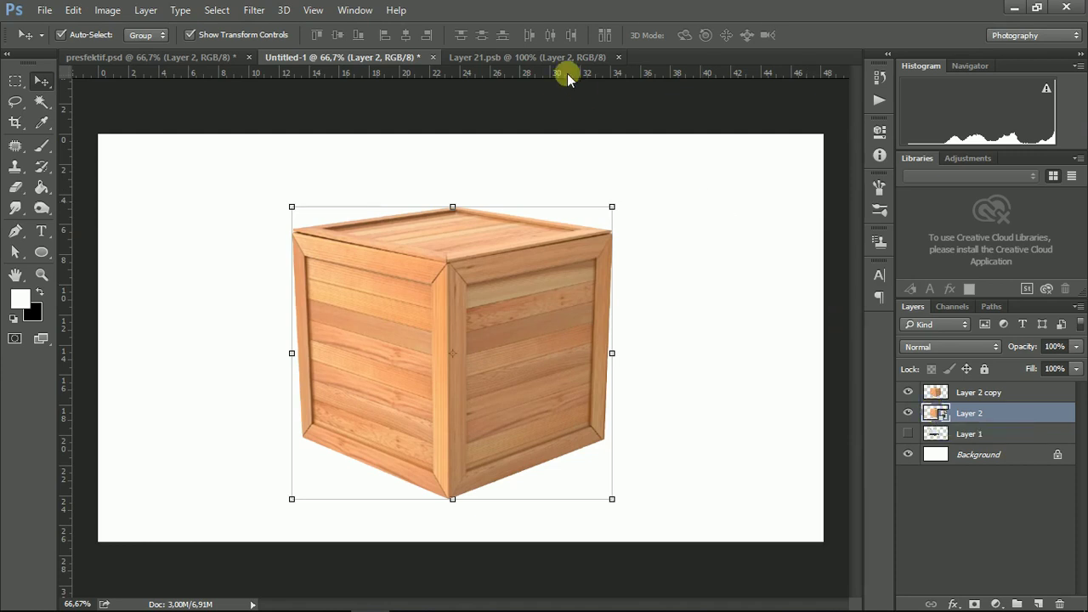
left_click(515, 63)
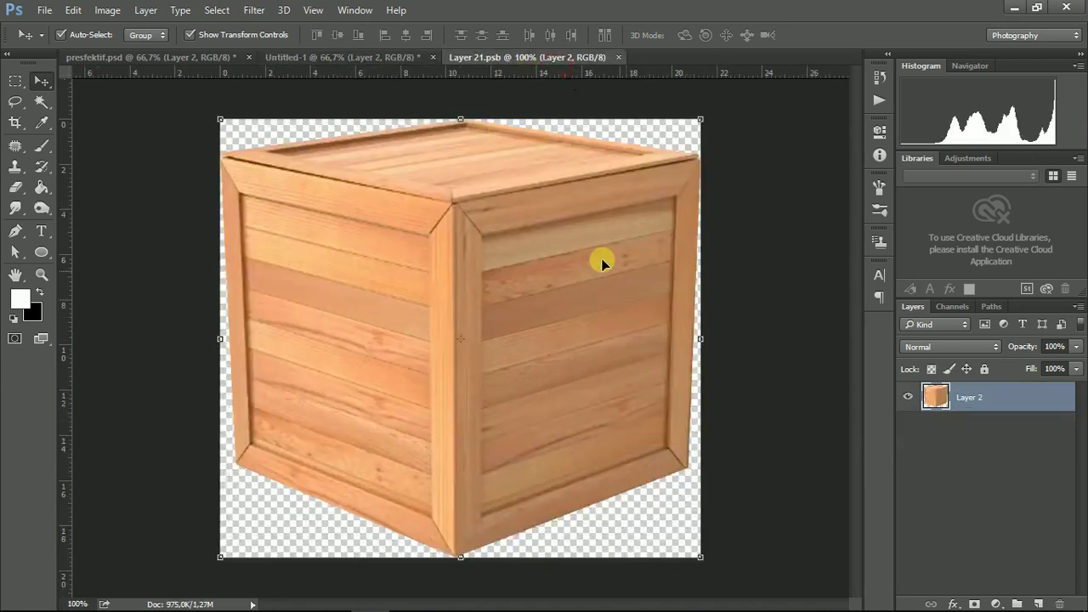
left_click(381, 61)
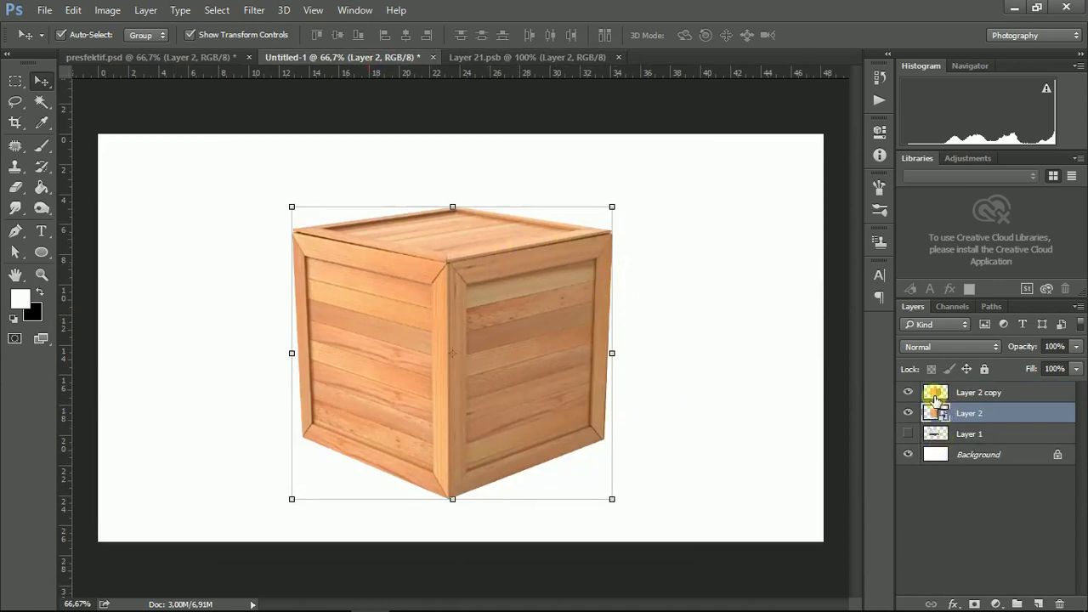
Select Layer 2 copy, undo a trial move, and merge it down into Layer 2
left_click(936, 397)
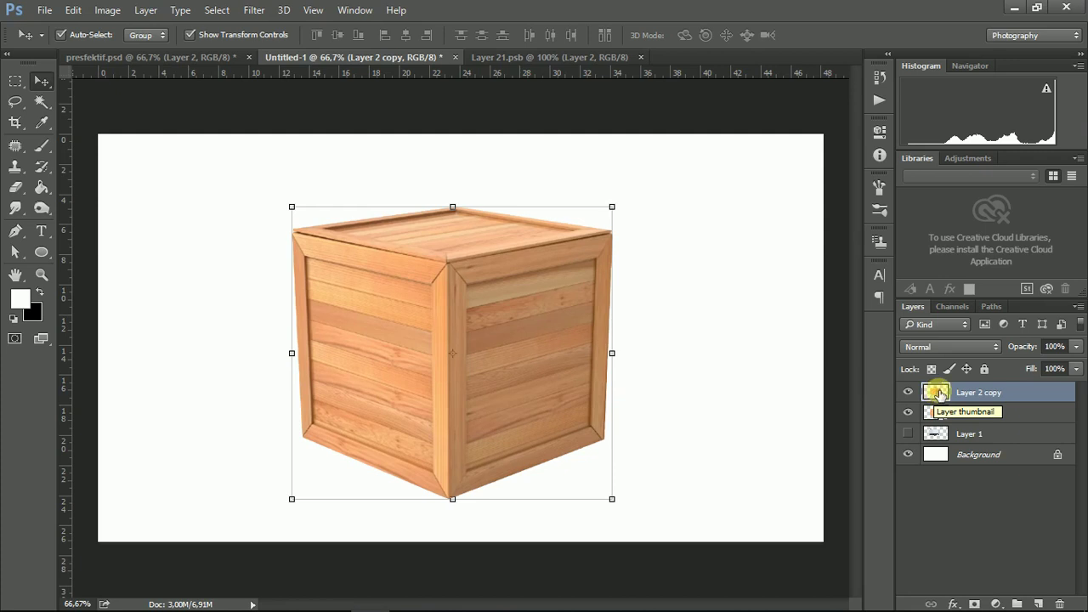
left_click_drag(518, 268, 432, 281)
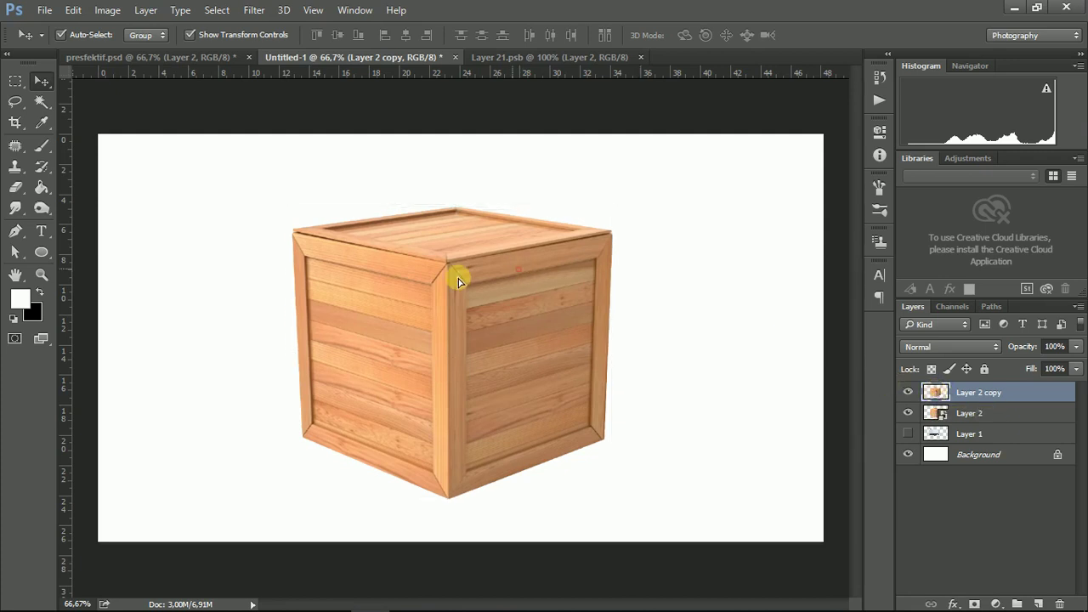
key("ctrl+z")
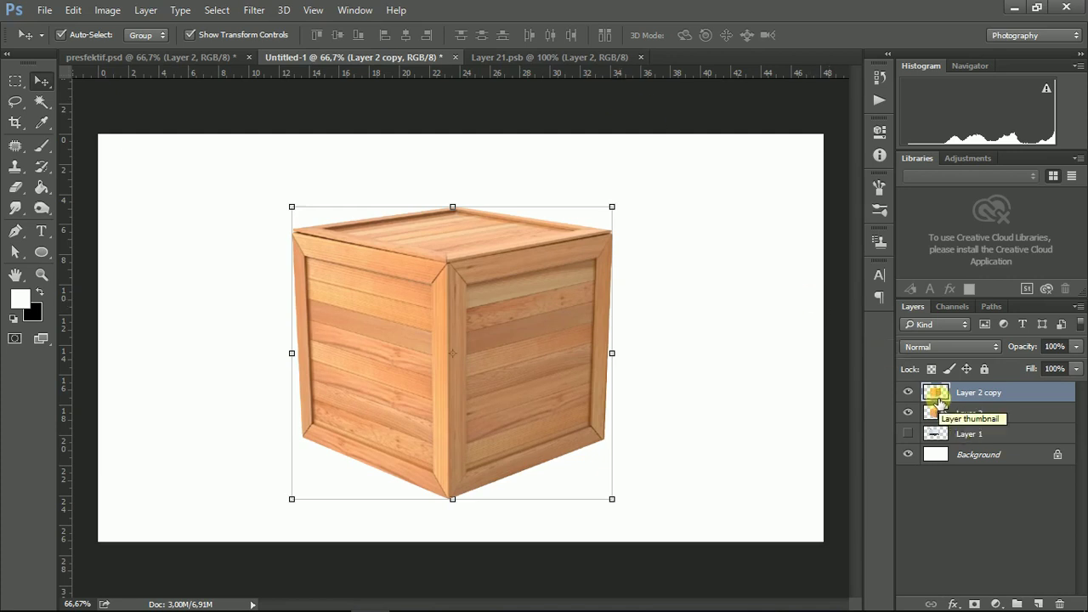
key("ctrl+e")
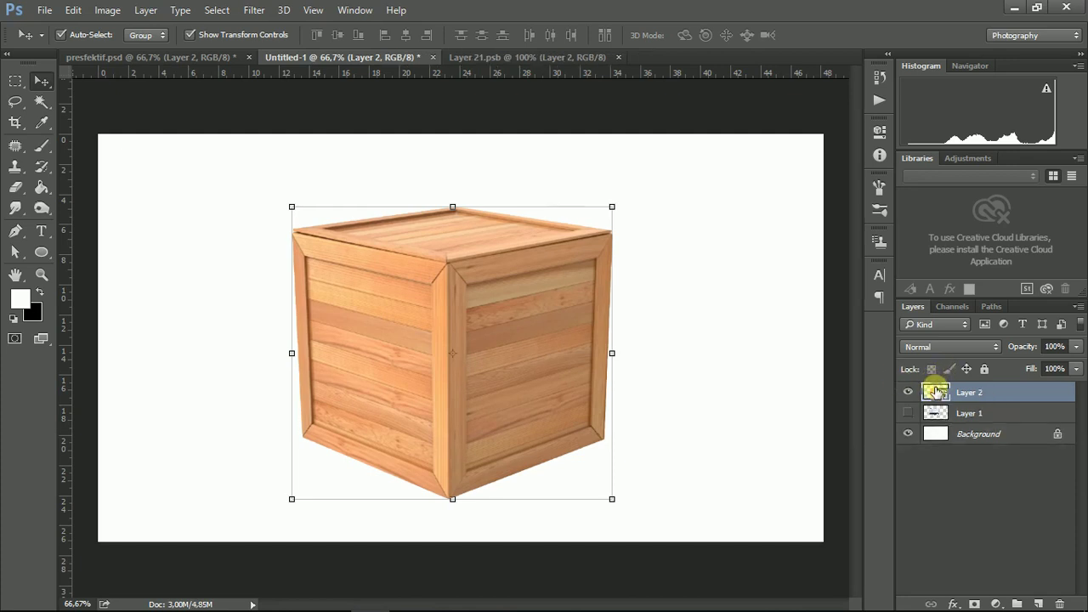
Back in Untitled-1, start Edit > Perspective Warp on the smart-object crate layer
left_click(519, 57)
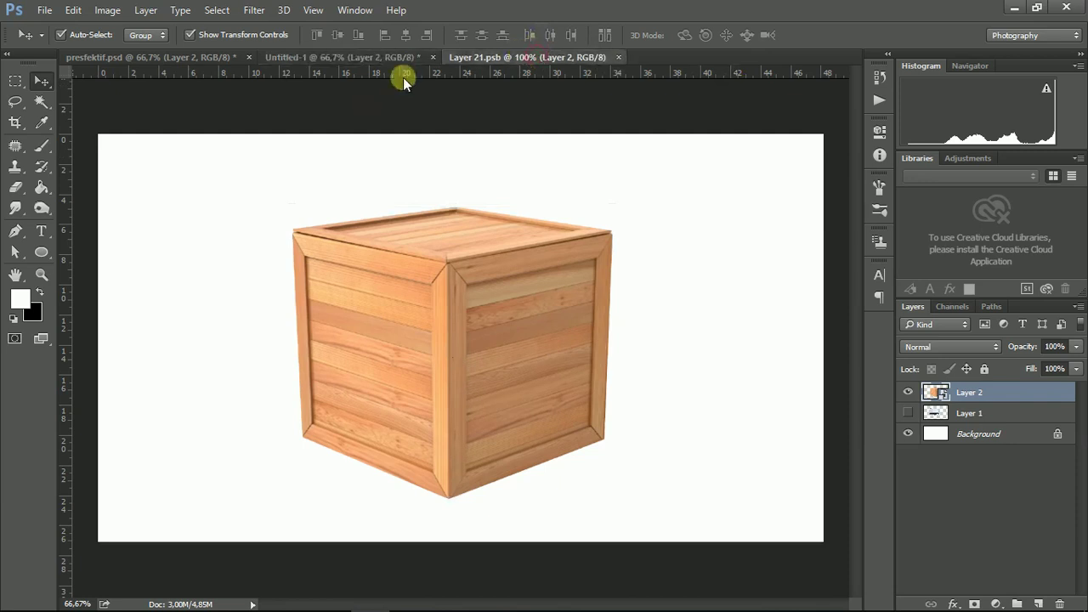
left_click(377, 56)
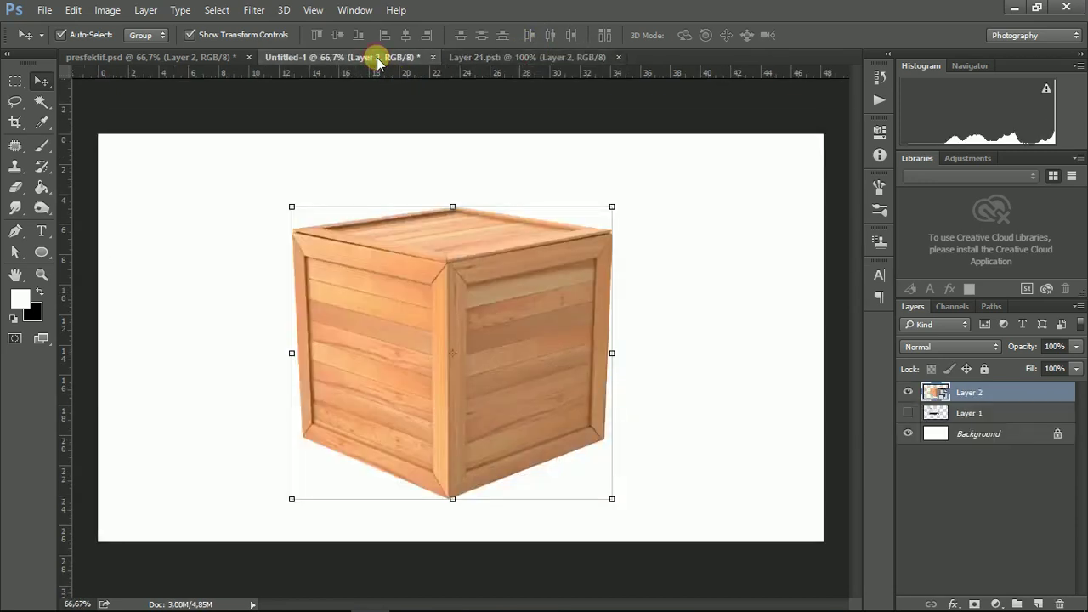
left_click(75, 10)
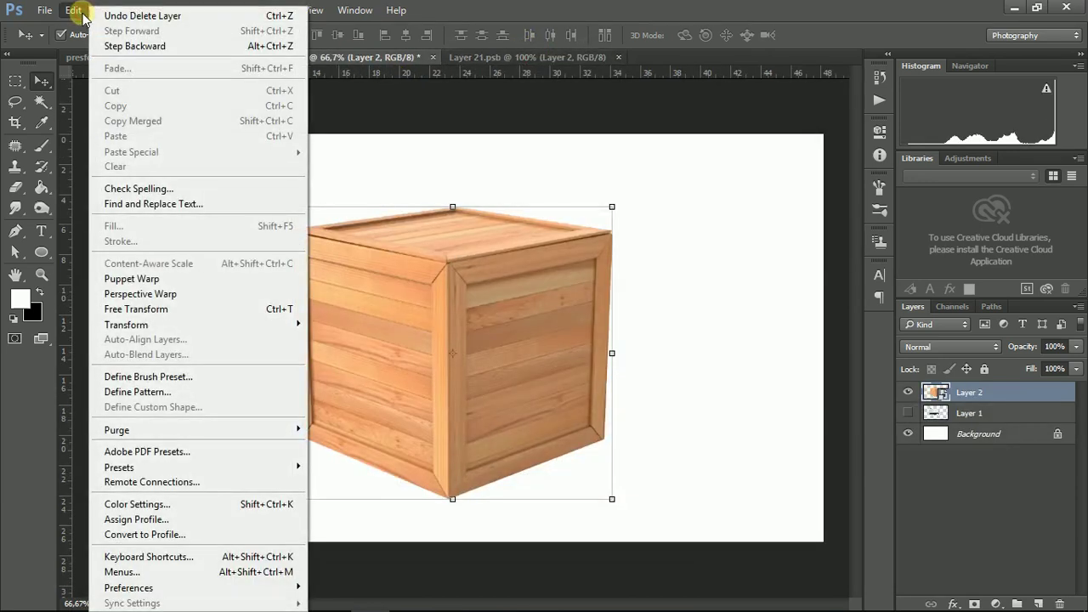
left_click(141, 295)
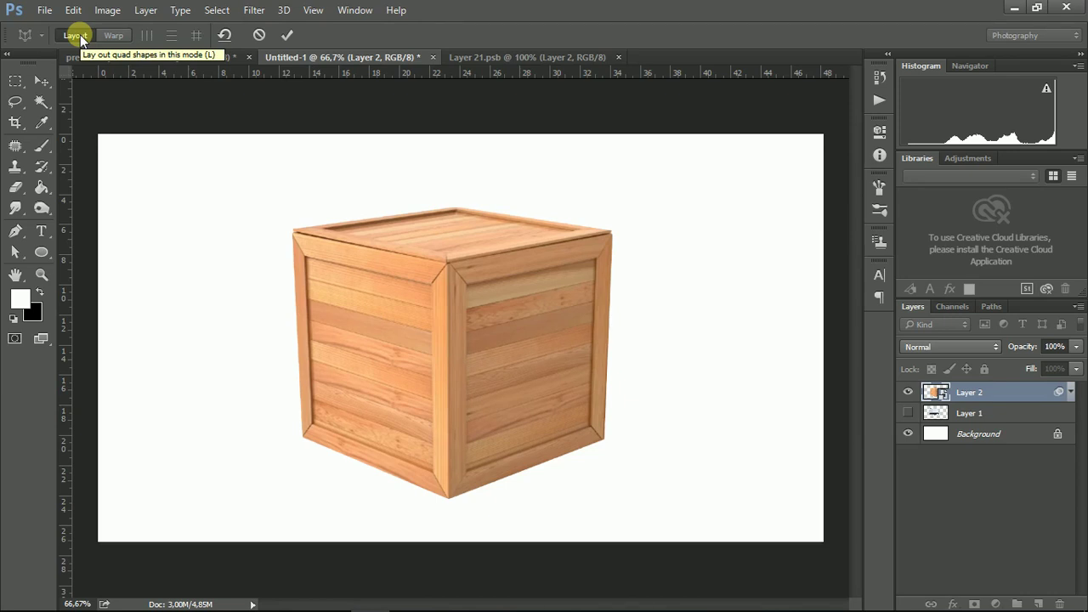
Draw a perspective plane over the crate's right face and pin its corners to the crate
left_click(448, 261)
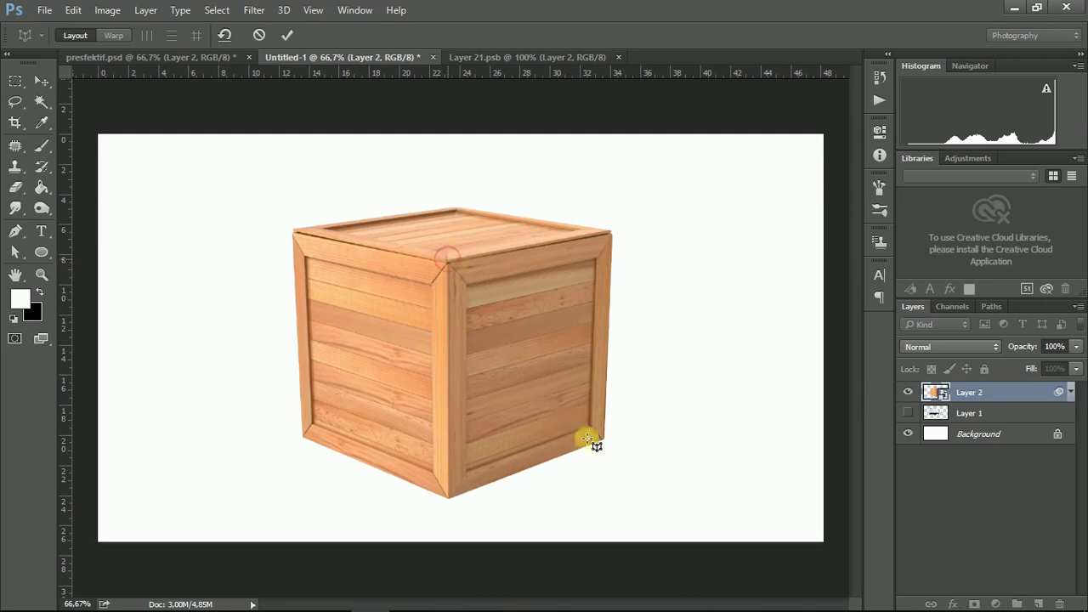
left_click_drag(605, 459, 603, 444)
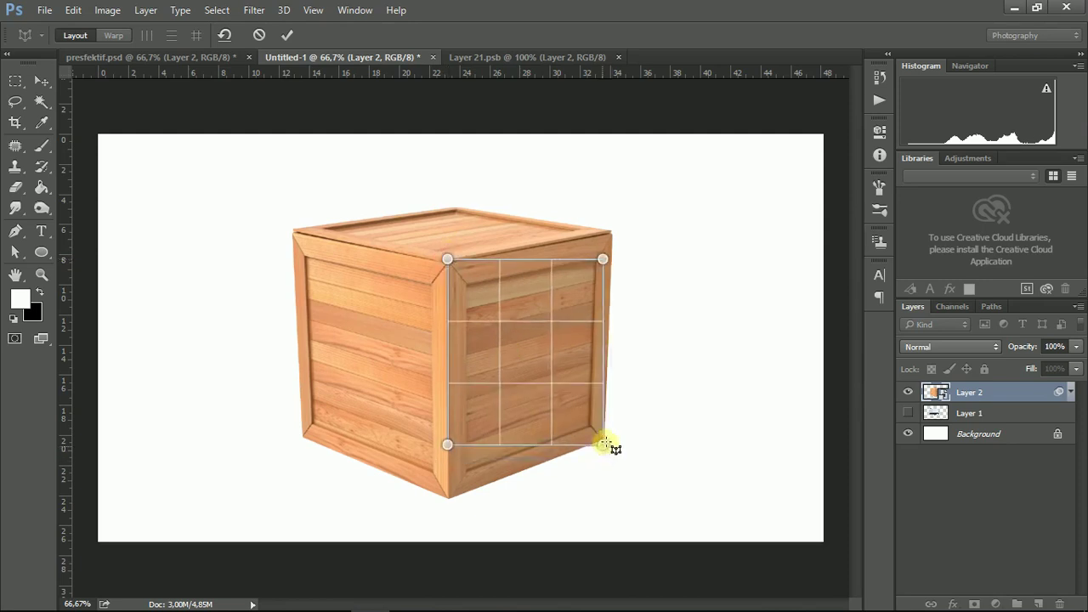
left_click_drag(447, 445, 450, 500)
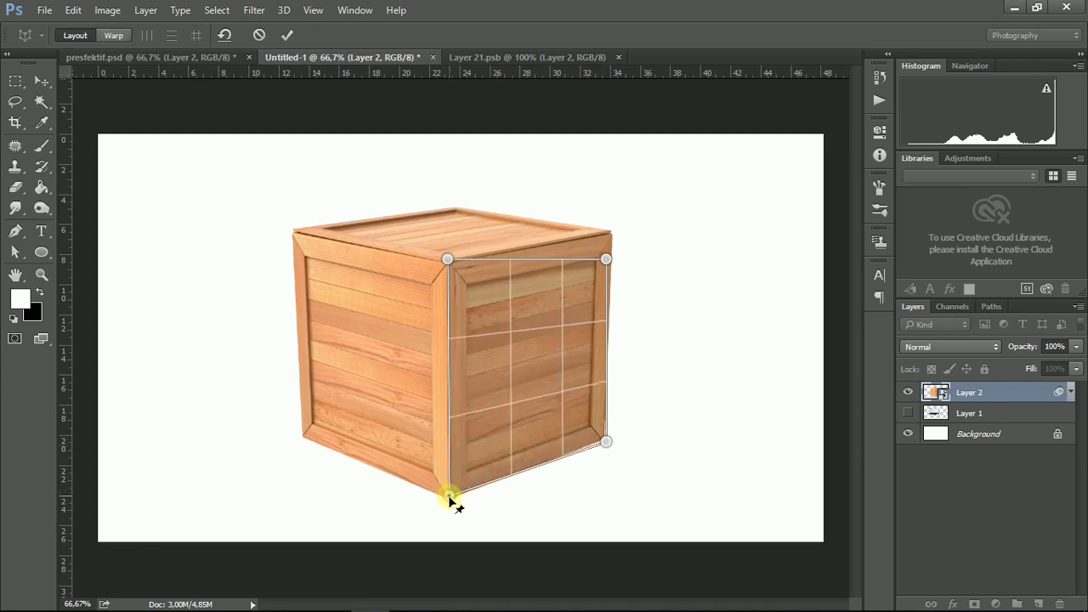
left_click_drag(607, 260, 612, 231)
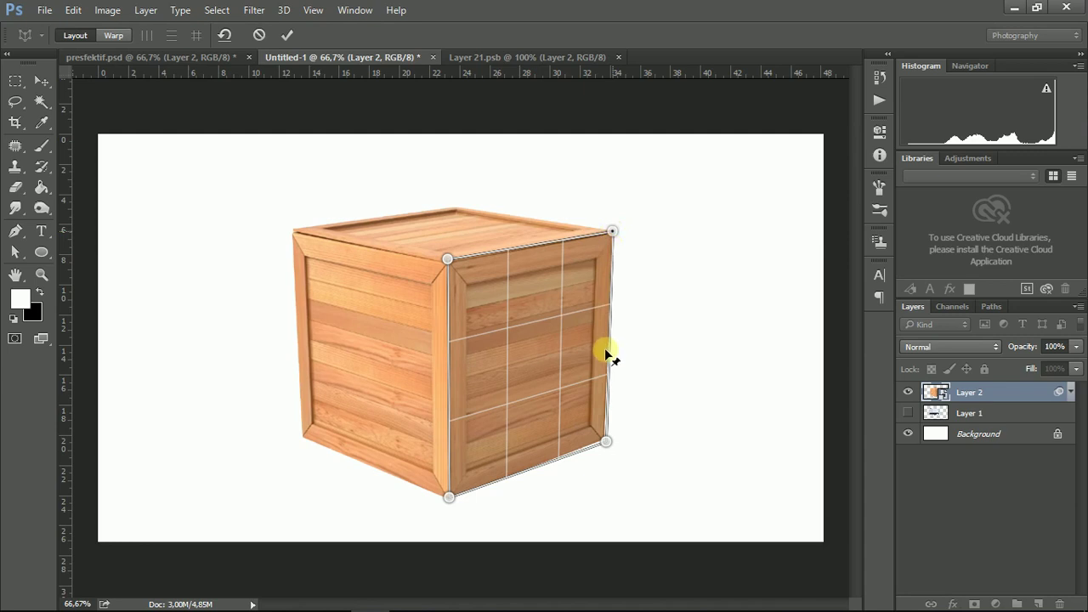
left_click_drag(602, 437, 603, 439)
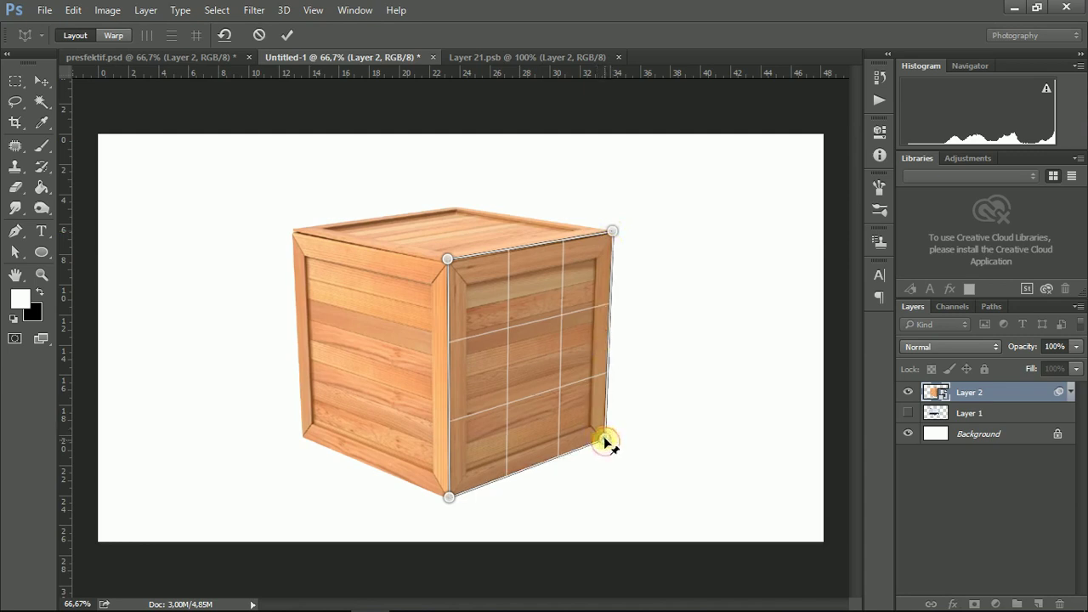
Add a joined plane over the crate's left face and shape the top edges to the lid
left_click(294, 231)
left_click_drag(377, 318, 448, 497)
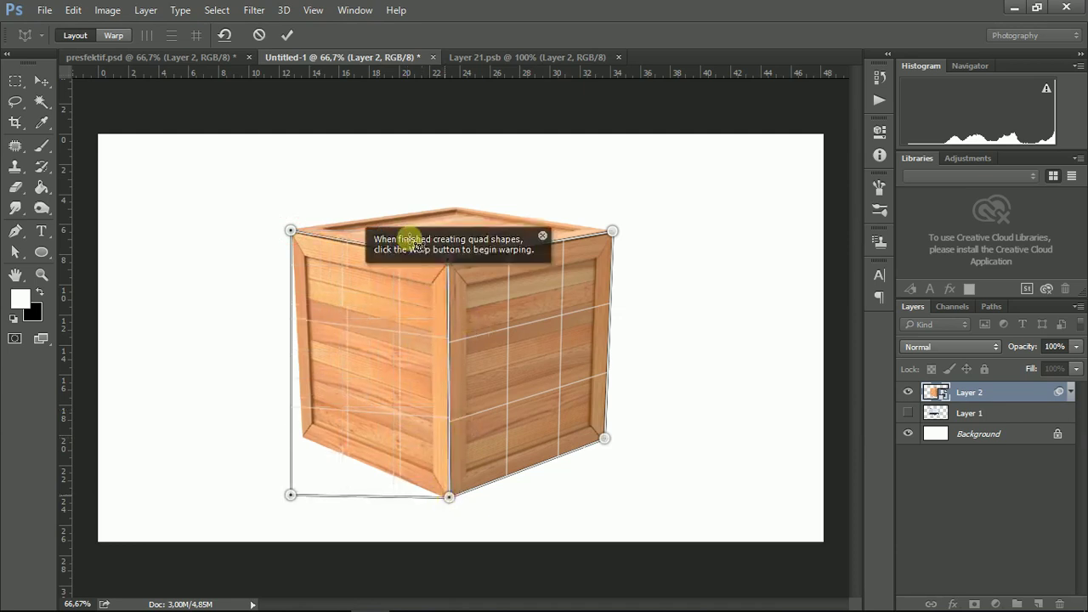
left_click_drag(290, 494, 301, 437)
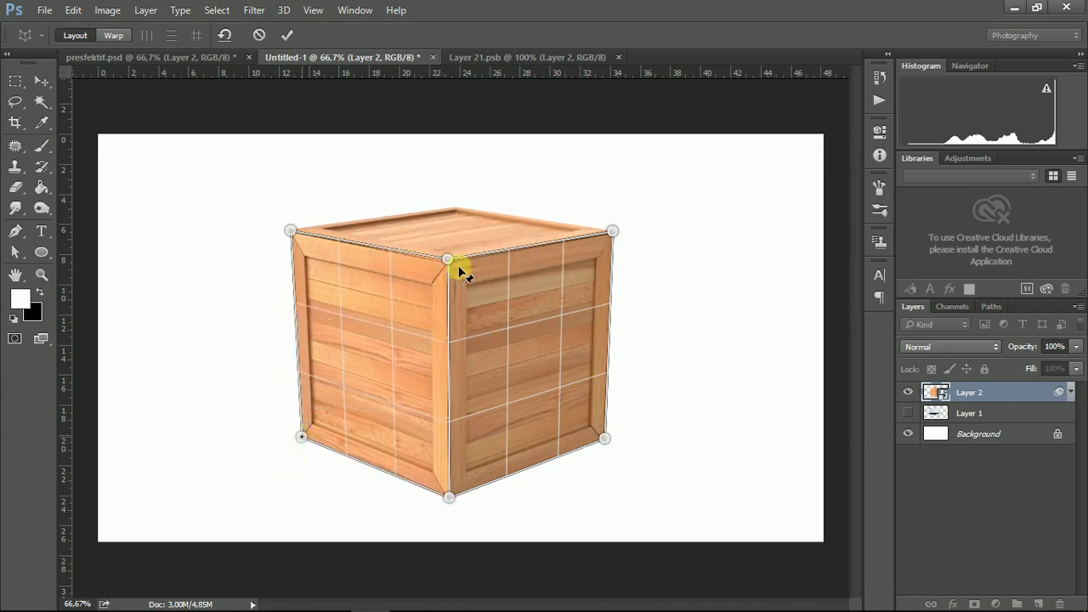
left_click_drag(451, 259, 448, 262)
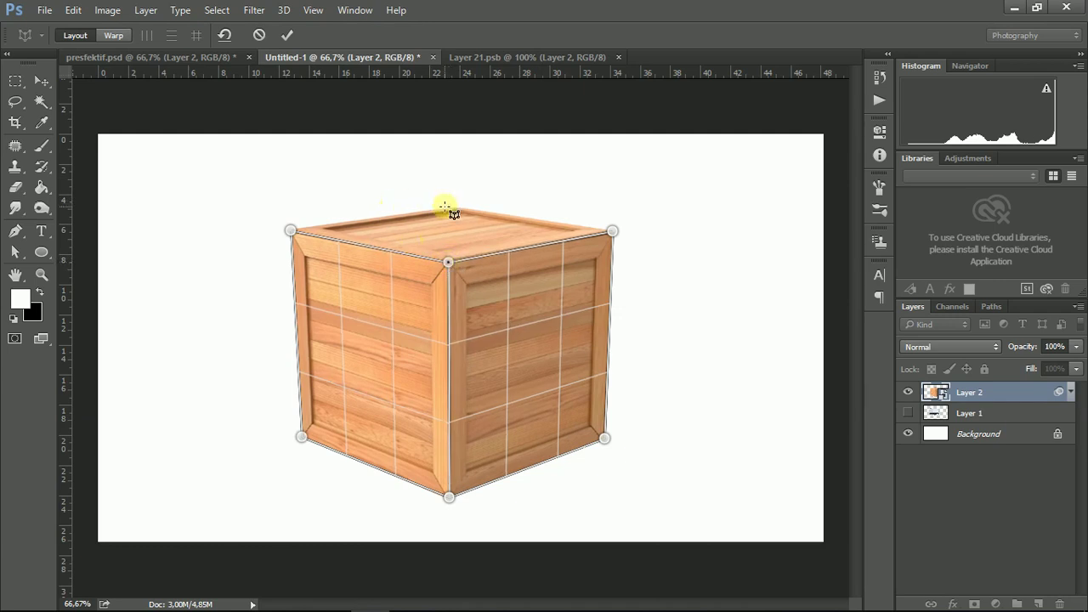
mouse_move(440, 211)
left_mouse_down()
mouse_move(539, 235)
mouse_move(564, 235)
mouse_move(565, 212)
left_mouse_up()
mouse_move(440, 234)
left_mouse_down()
mouse_move(443, 212)
mouse_move(293, 229)
left_mouse_up()
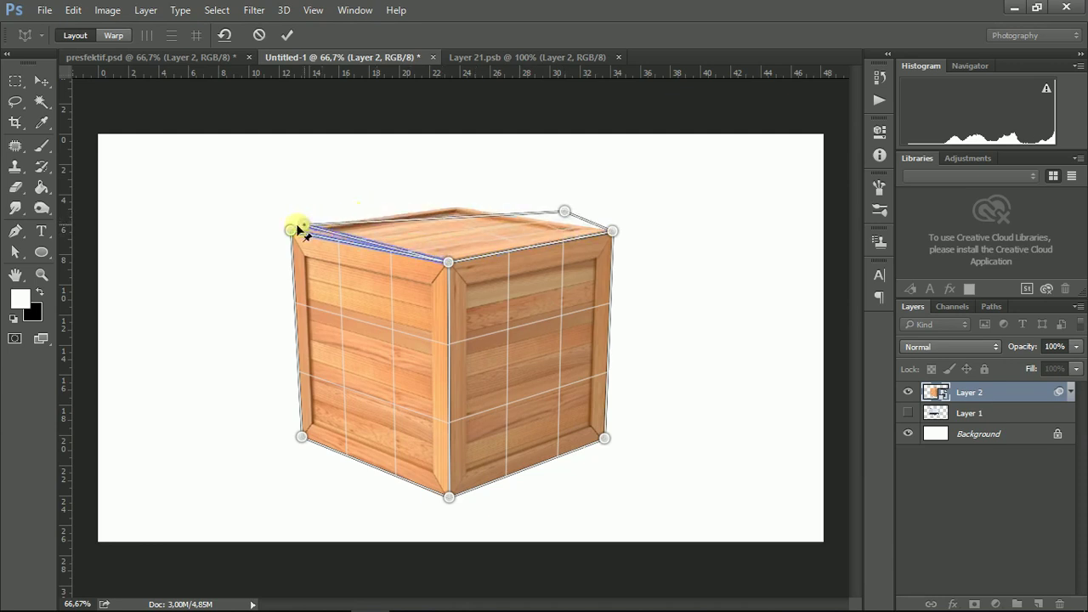
left_click_drag(563, 213, 558, 208)
left_click_drag(477, 193, 455, 204)
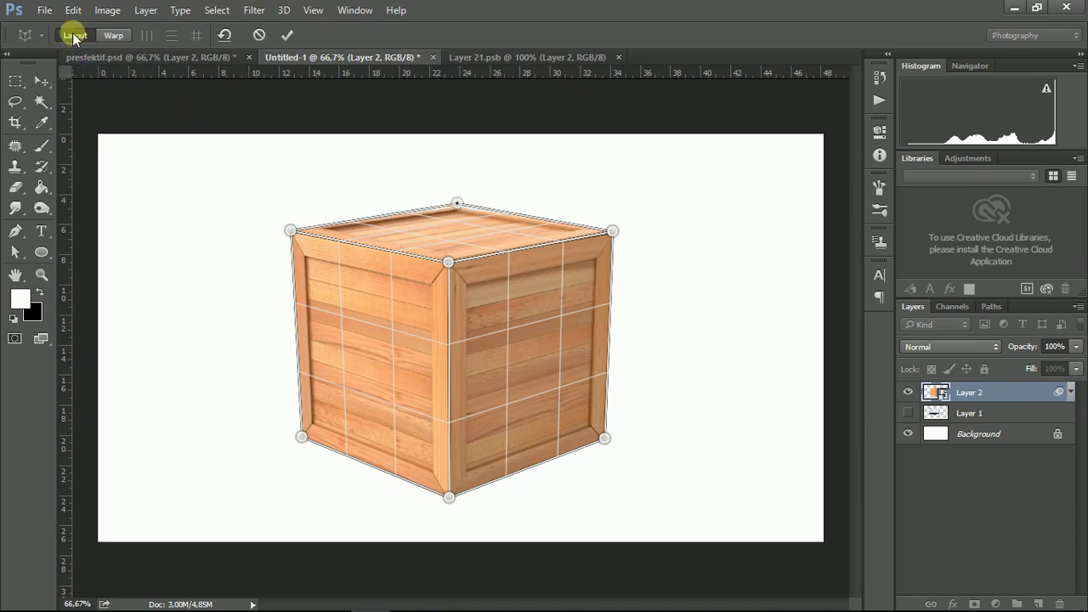
left_click(115, 35)
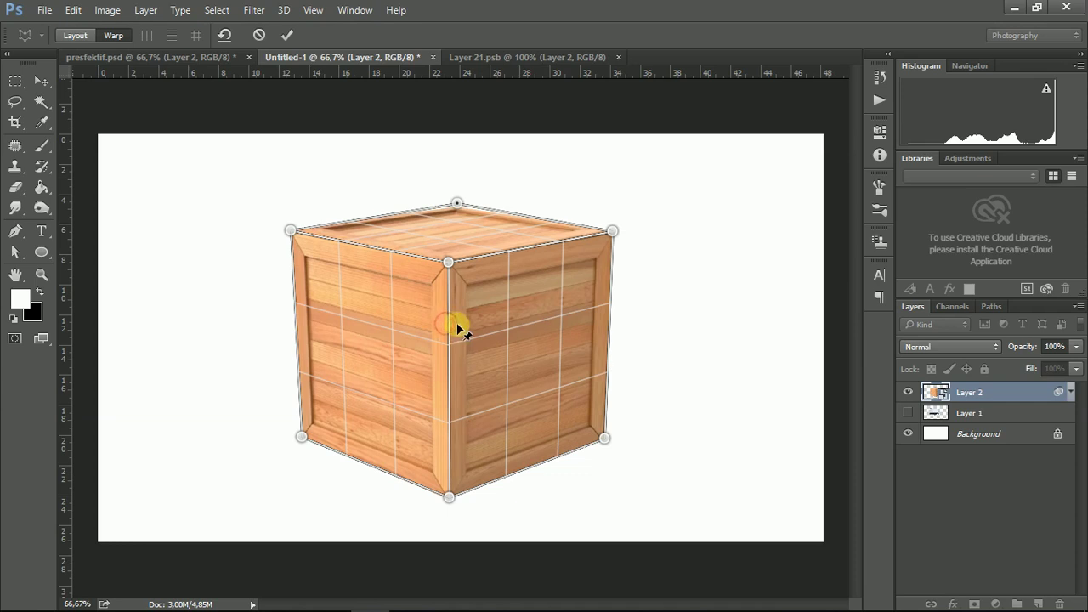
Drag the crate's corner pins to a higher viewpoint showing its top face, then commit
left_click_drag(448, 330, 486, 328)
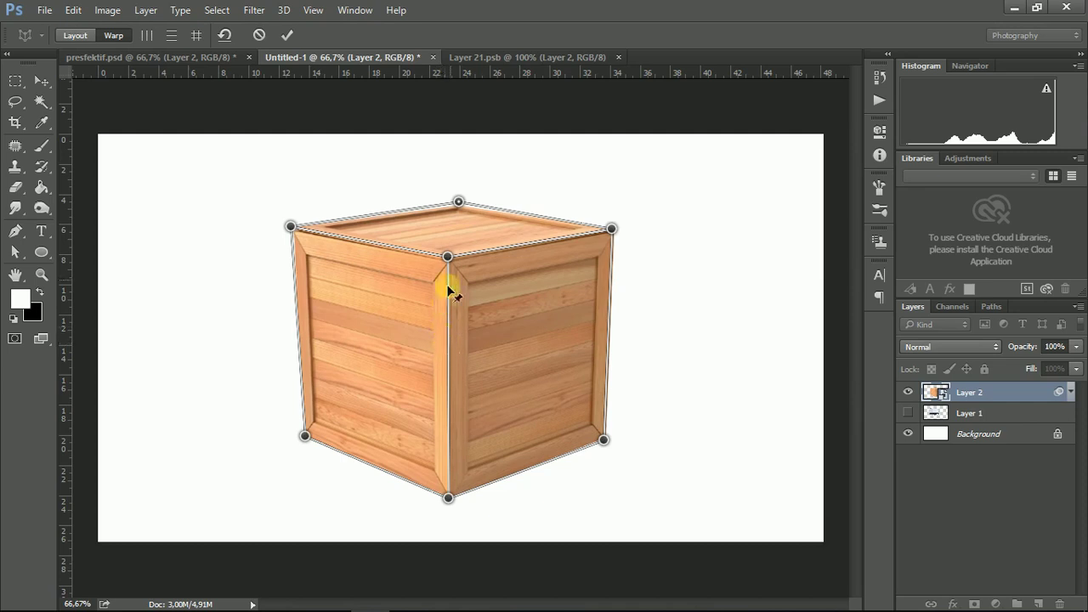
left_click_drag(448, 255, 375, 256)
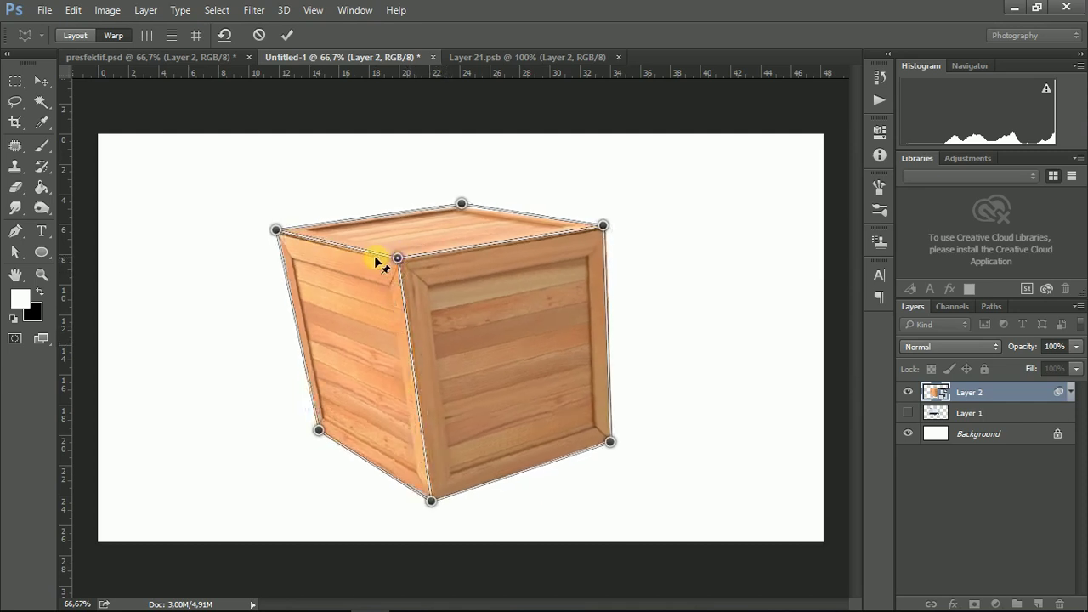
key("ctrl+z")
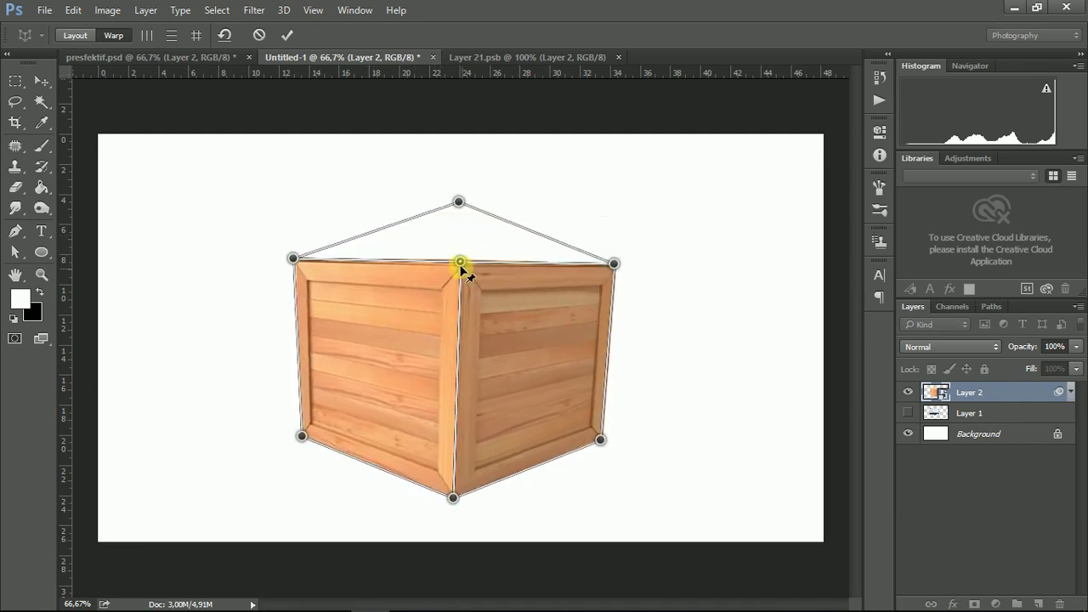
left_click_drag(447, 253, 450, 337)
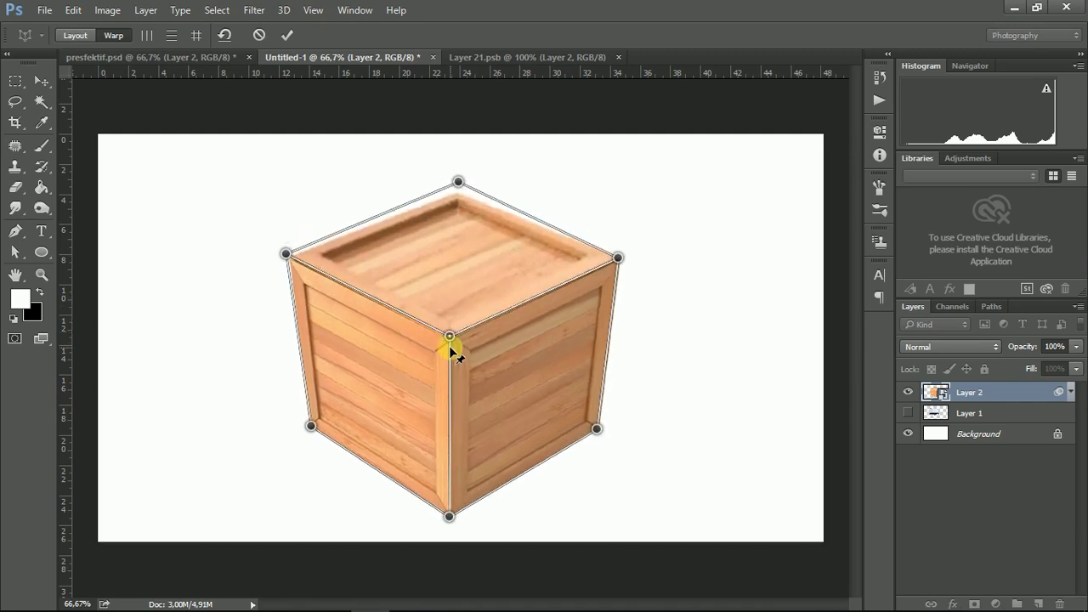
mouse_move(449, 337)
left_mouse_down()
mouse_move(414, 333)
mouse_move(459, 324)
mouse_move(451, 330)
mouse_move(449, 274)
mouse_move(458, 192)
left_mouse_up()
left_click_drag(453, 236, 451, 339)
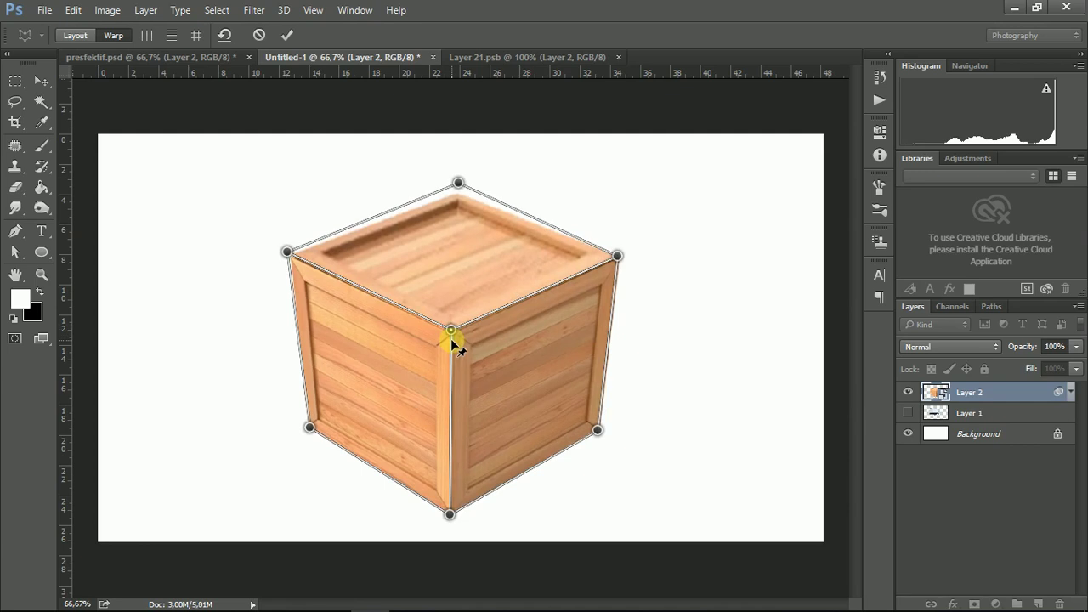
left_click(288, 38)
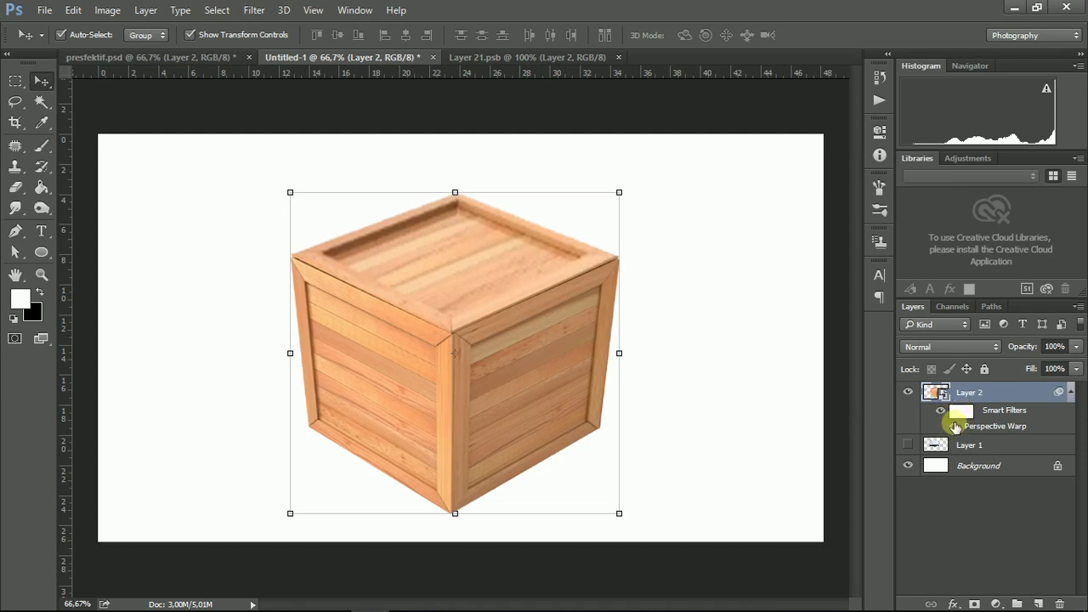
Toggle the crate's Perspective Warp filter off and on, then move the crate up-left
left_click(955, 428)
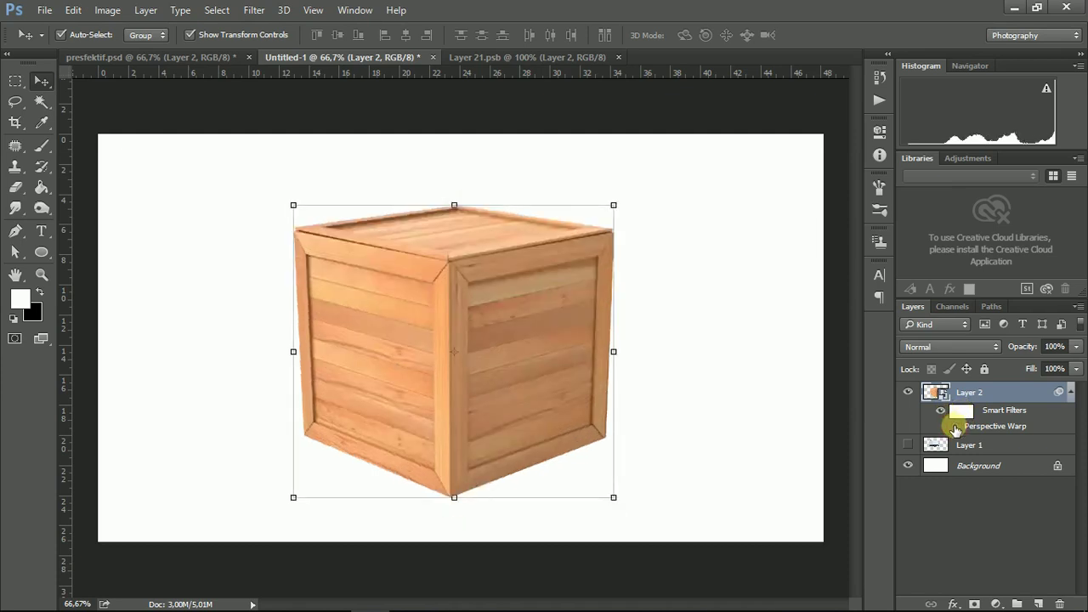
left_click(955, 428)
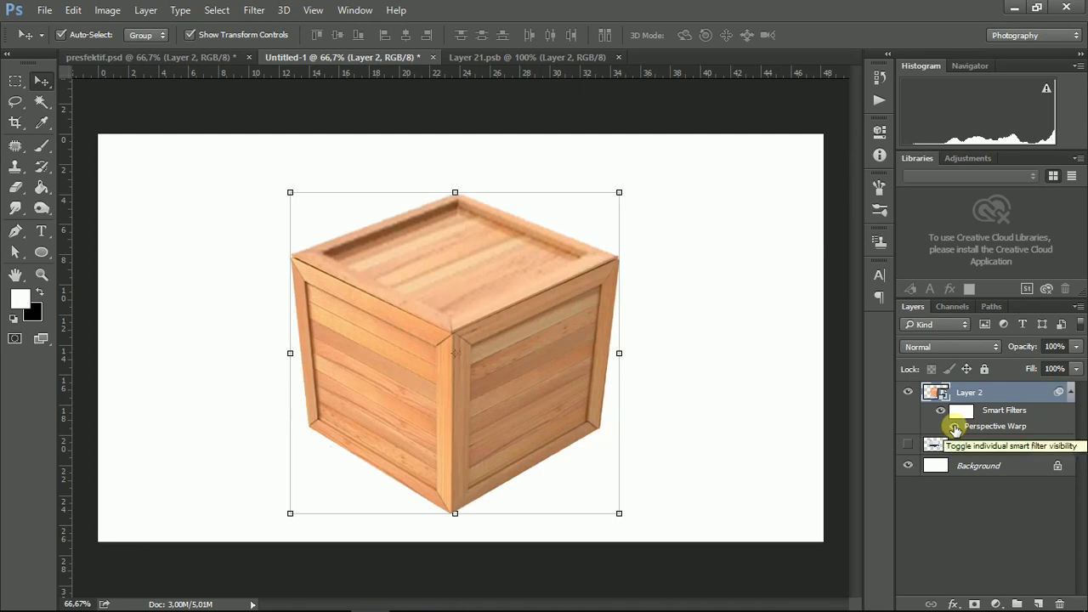
left_click_drag(485, 296, 476, 270)
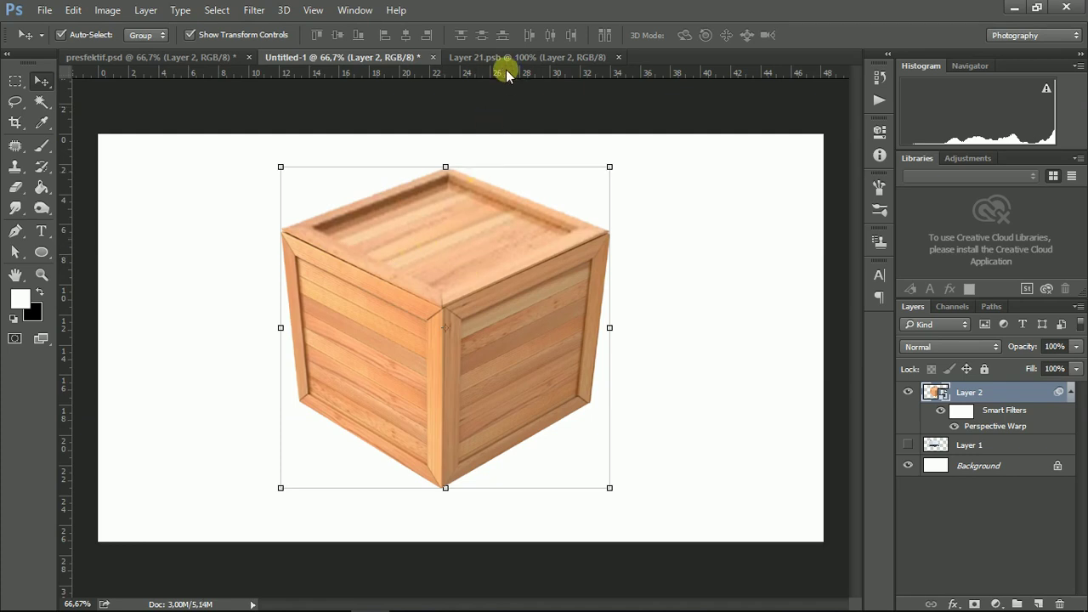
Show the truck layer, hide the crate, and nudge the truck slightly right and down
left_click(908, 445)
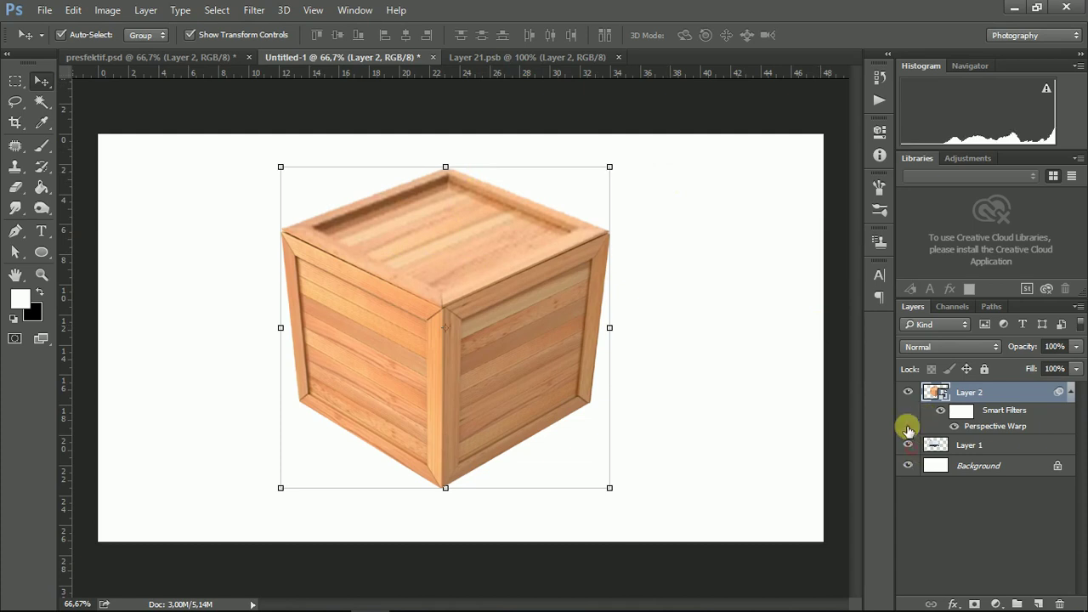
left_click(908, 392)
left_click_drag(431, 318, 442, 325)
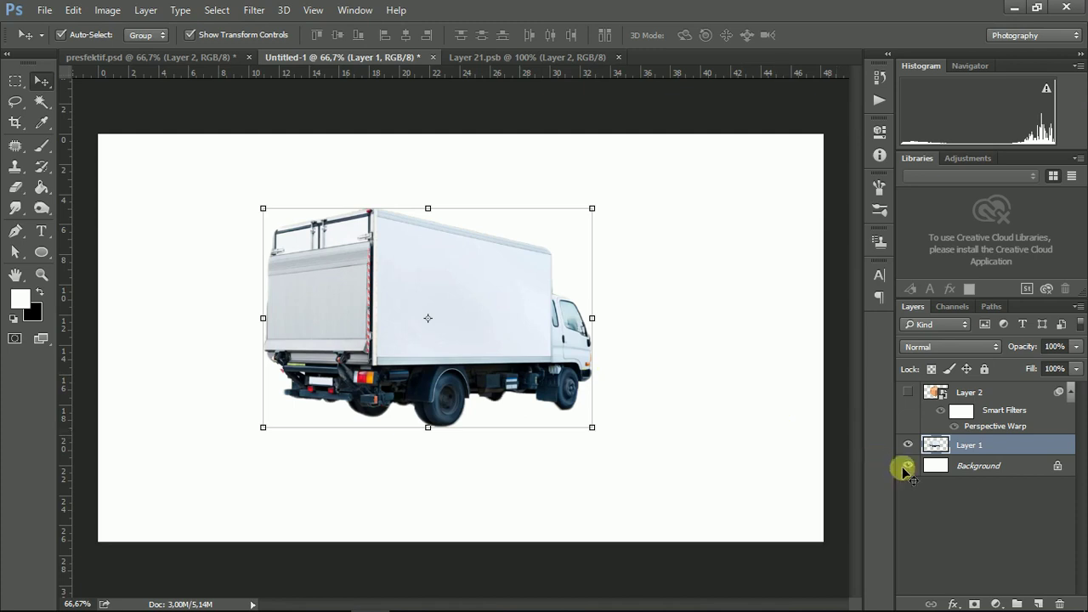
Convert the truck's Layer 1 to a smart object and start Perspective Warp on it
right_click(934, 447)
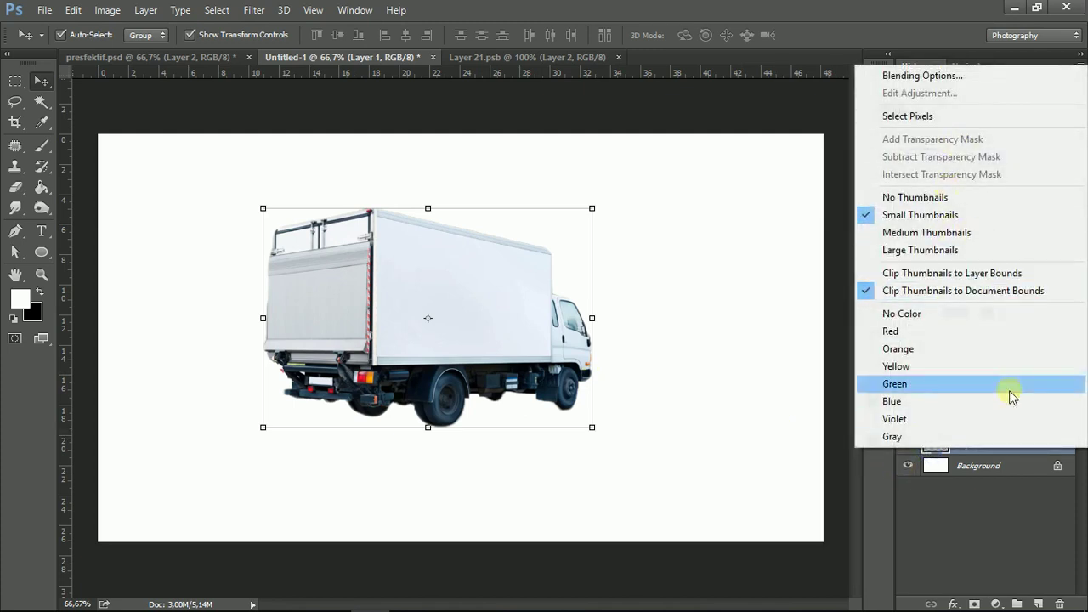
left_click(1005, 468)
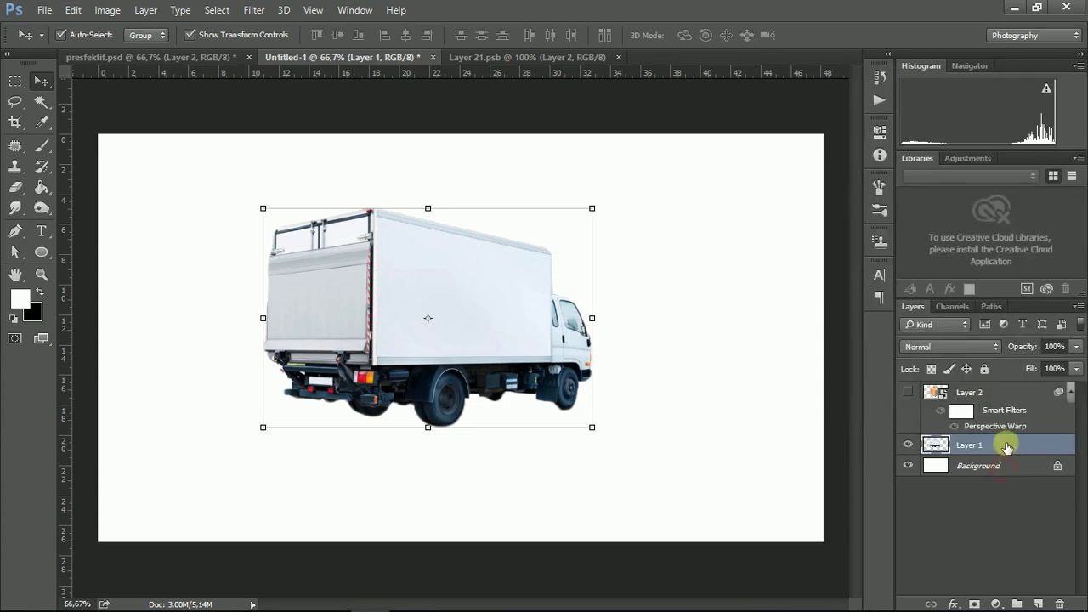
right_click(1006, 448)
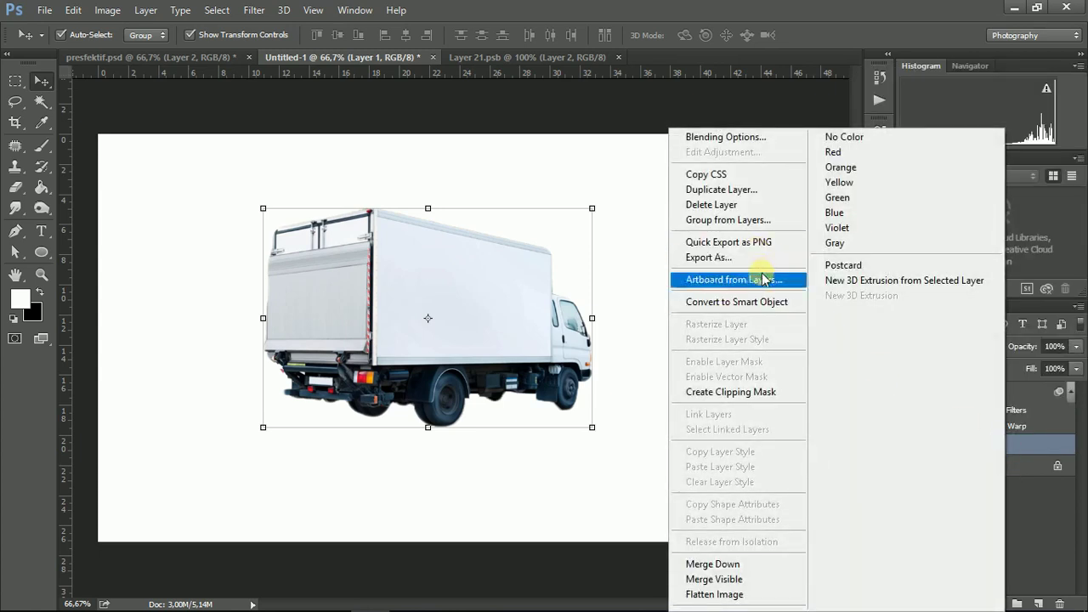
left_click(756, 301)
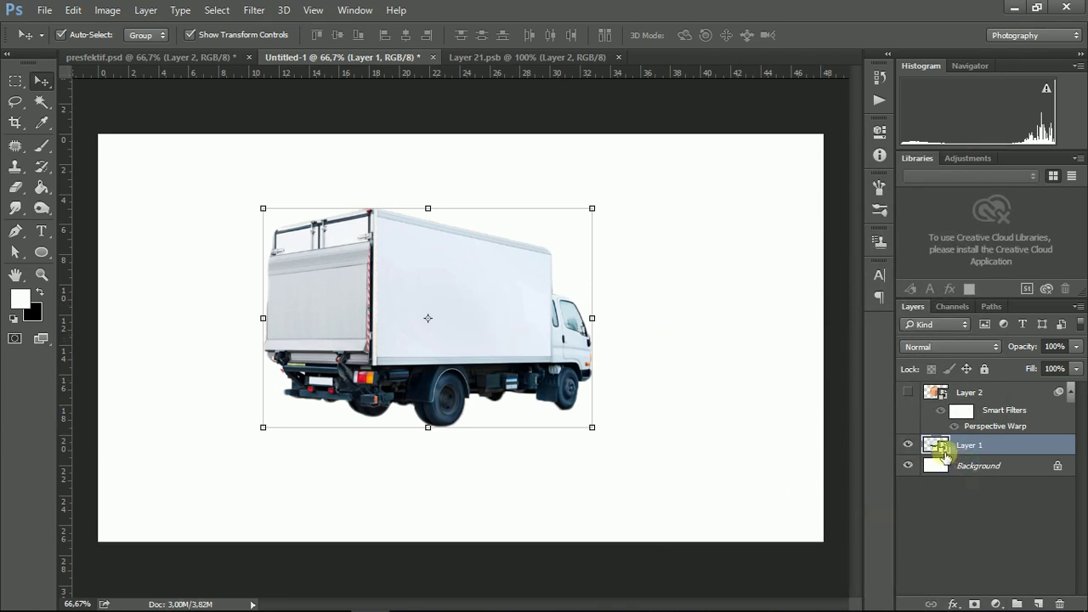
left_click(73, 10)
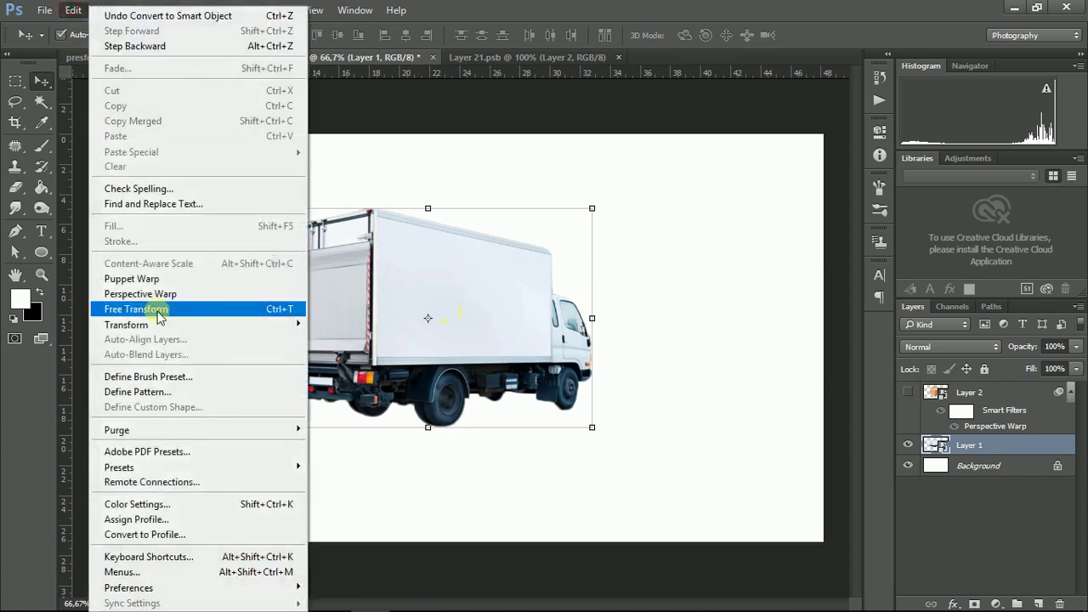
left_click(183, 293)
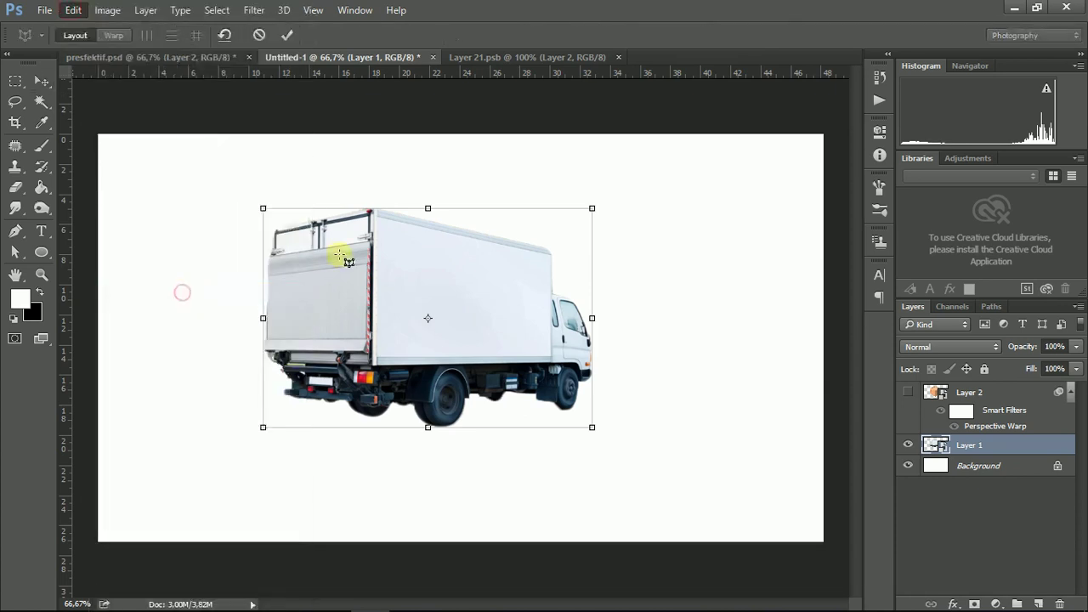
Draw joined perspective planes over the truck's side and rear, fitting their corners to the truck
left_click_drag(372, 204, 608, 436)
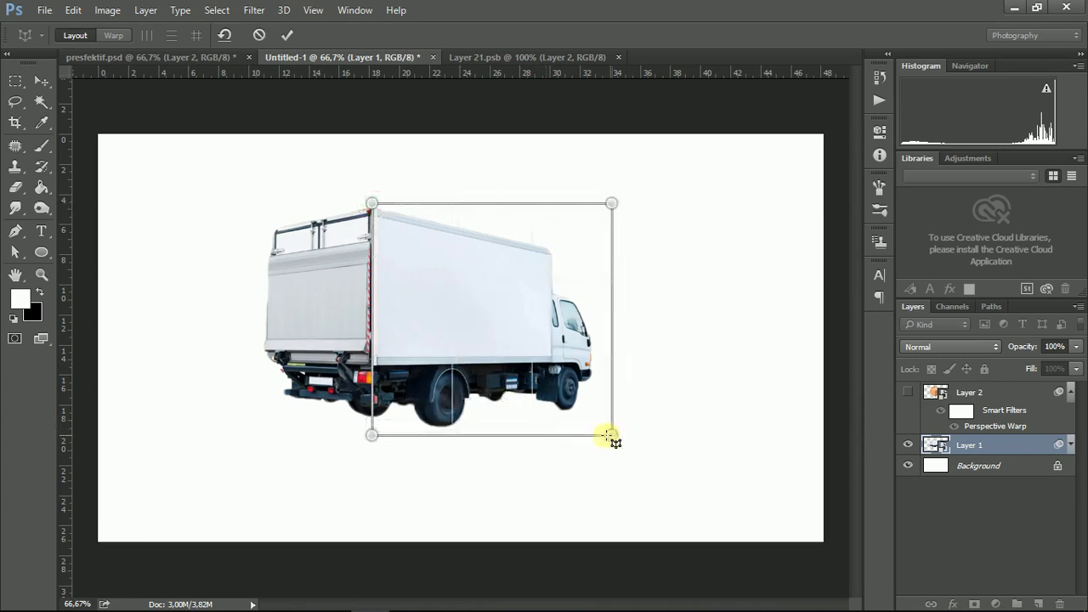
left_click_drag(611, 205, 598, 248)
left_click_drag(256, 217, 345, 344)
left_click_drag(371, 398, 370, 442)
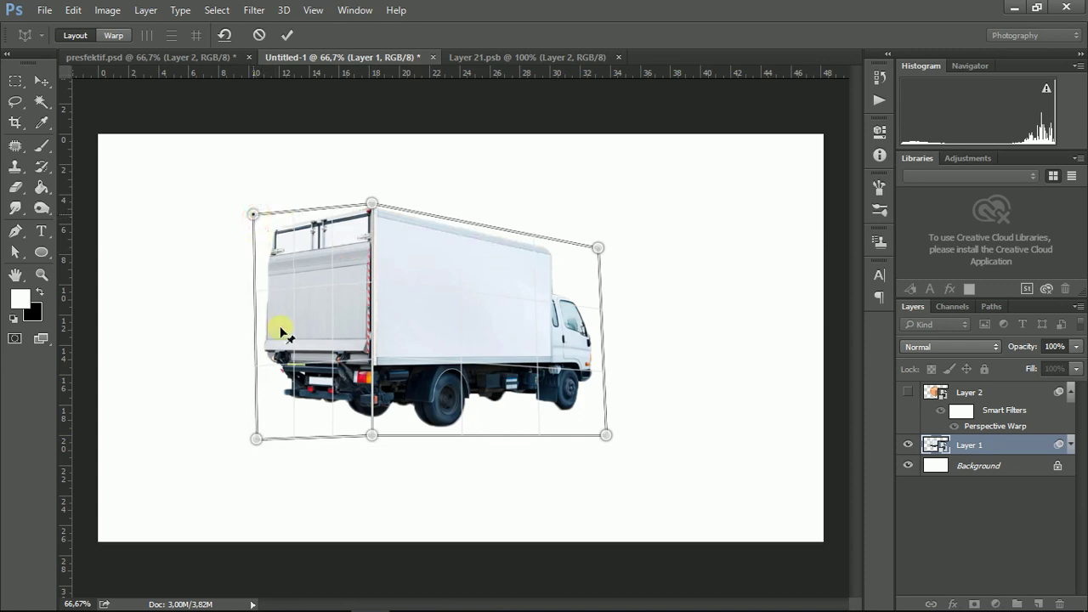
left_click_drag(256, 439, 255, 423)
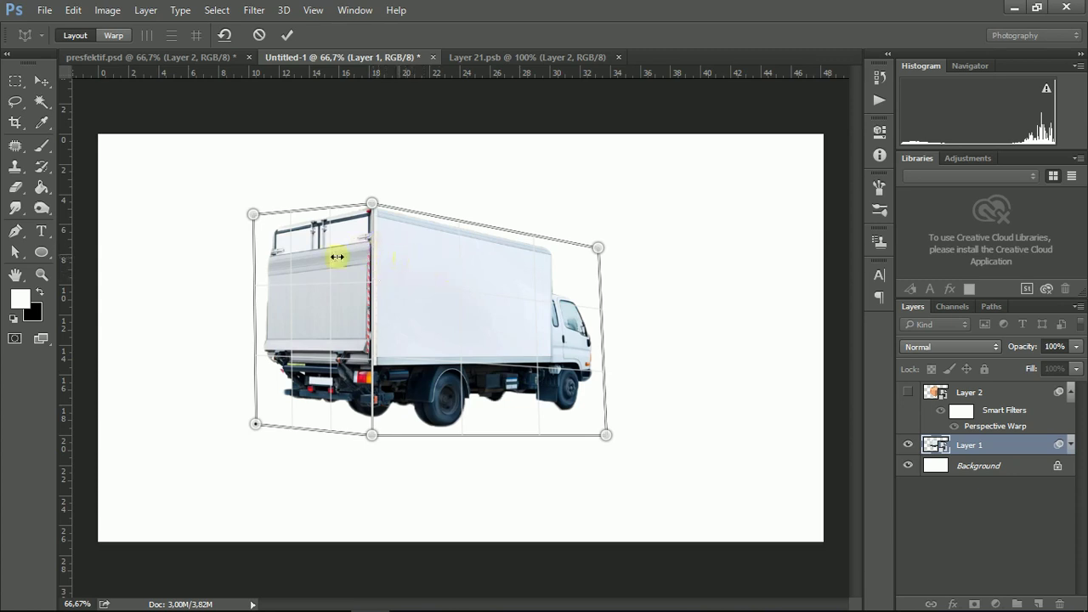
left_click(119, 34)
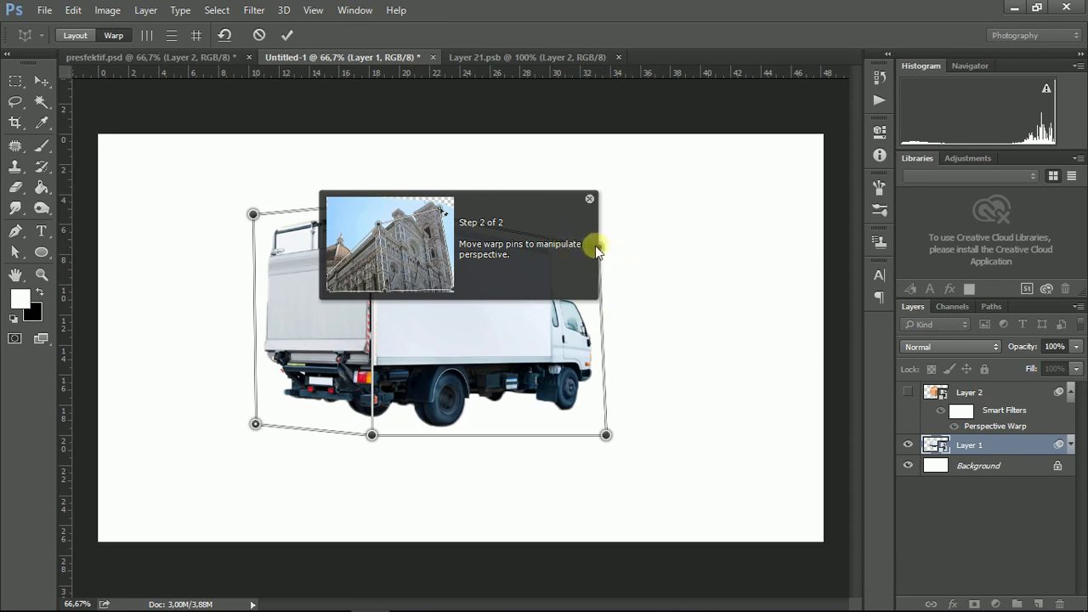
Pull the truck's front top and bottom warp corners inward to shorten its front end
left_click(589, 199)
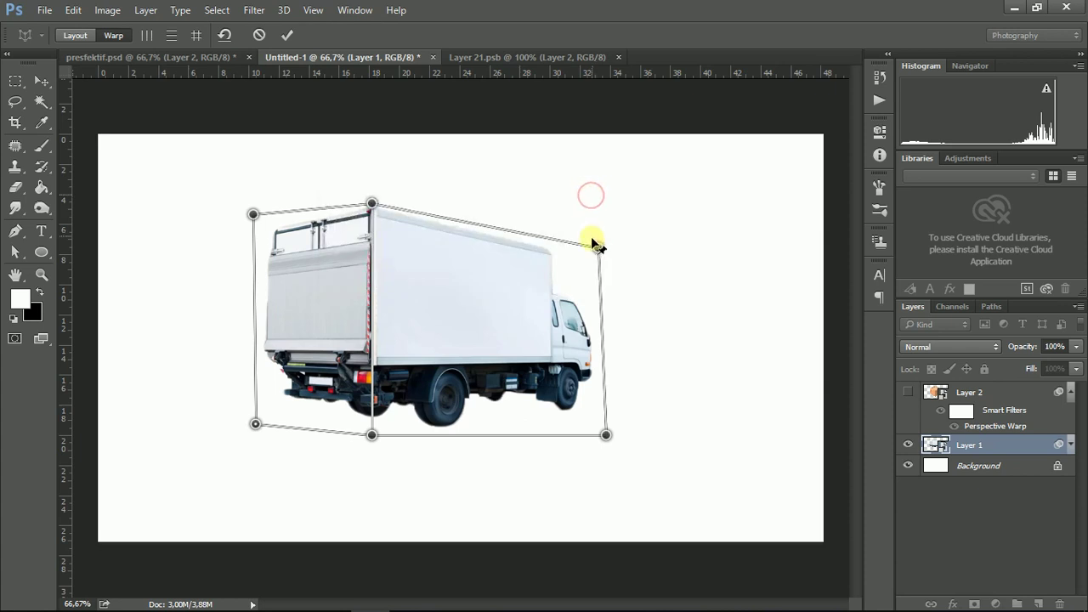
left_click_drag(598, 244, 567, 226)
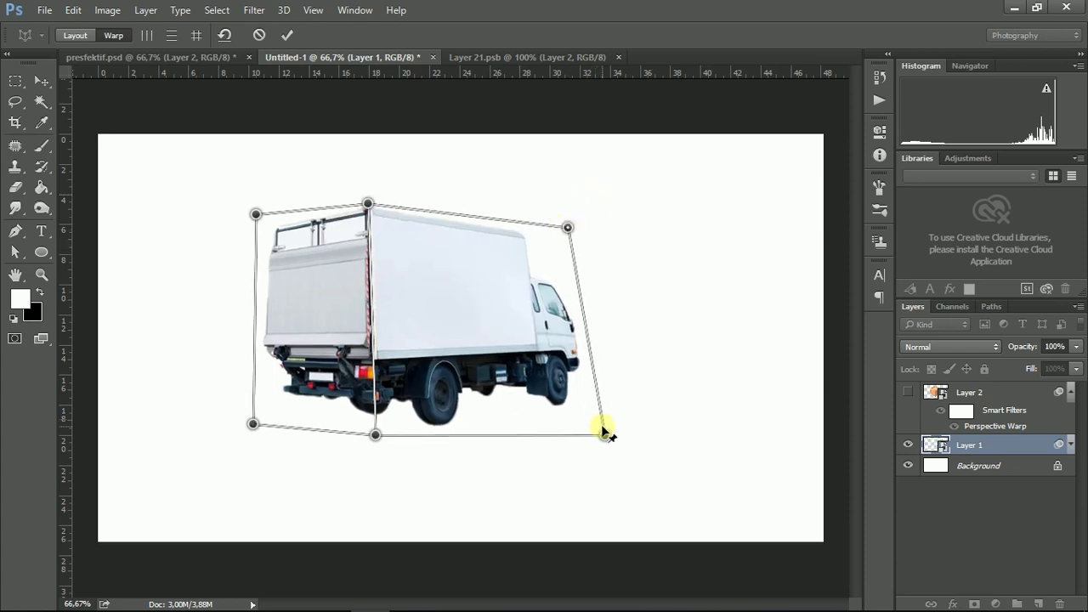
left_click_drag(604, 434, 551, 406)
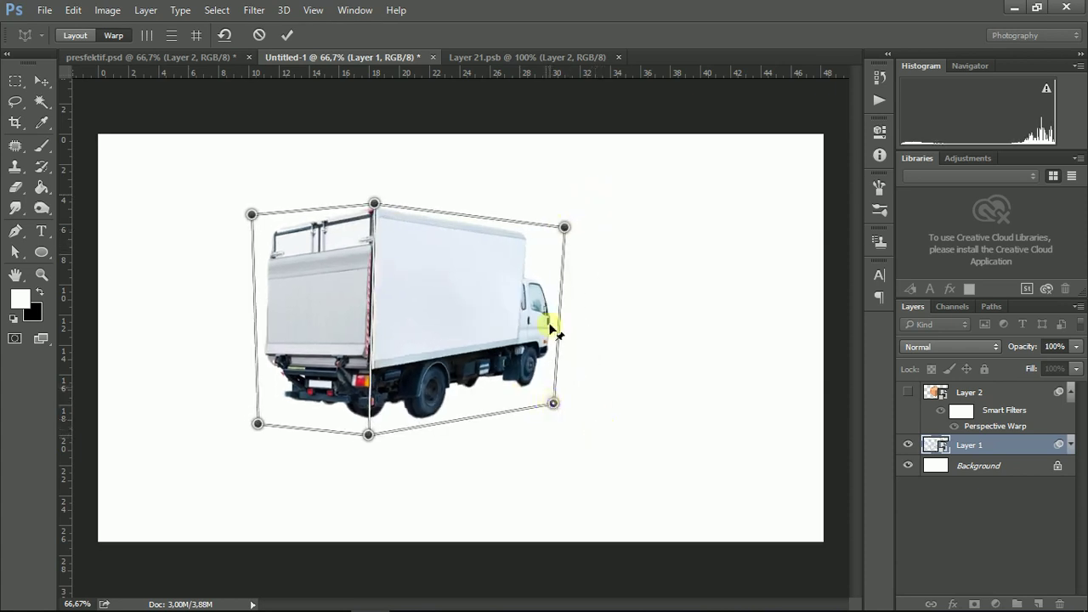
left_click_drag(564, 228, 544, 226)
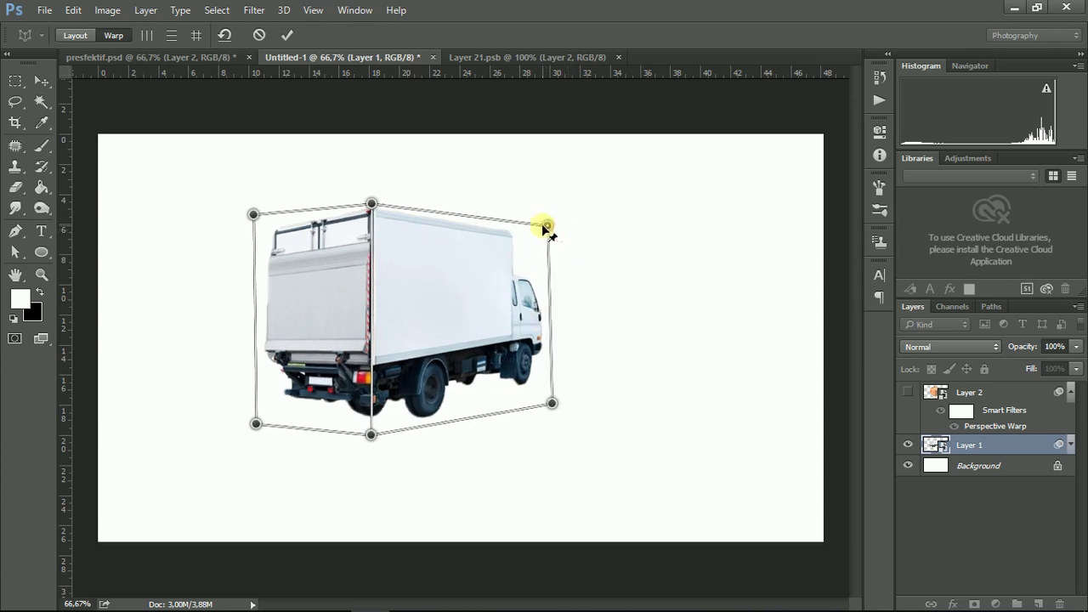
left_click_drag(553, 404, 533, 398)
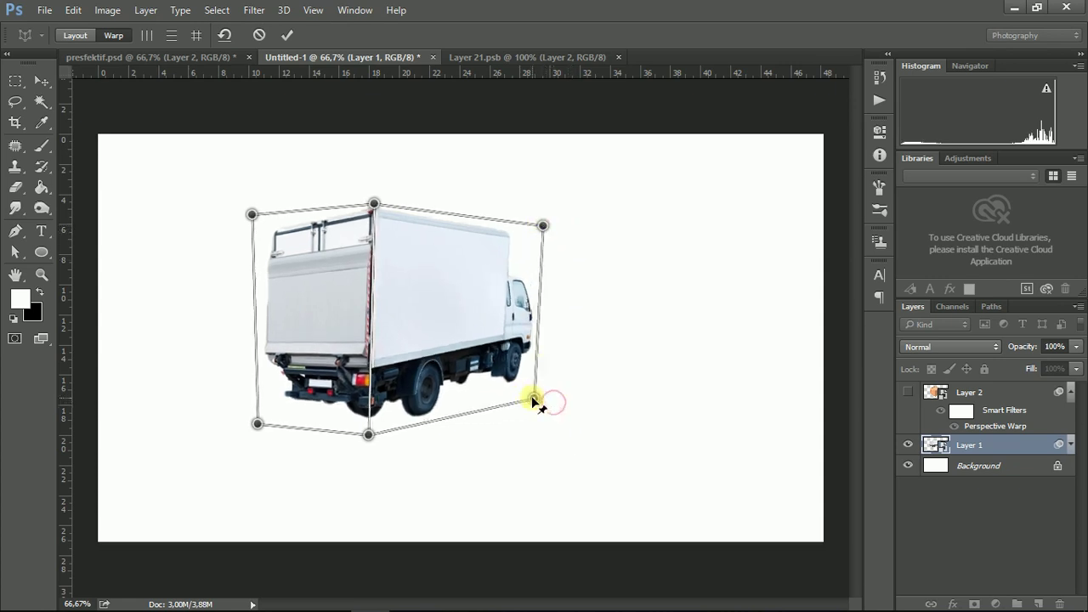
left_click_drag(544, 226, 525, 226)
Reposition the rear corners and refine the bottom edge, then commit the warp
left_click_drag(255, 423, 267, 425)
left_click_drag(254, 214, 261, 211)
left_click_drag(372, 435, 369, 430)
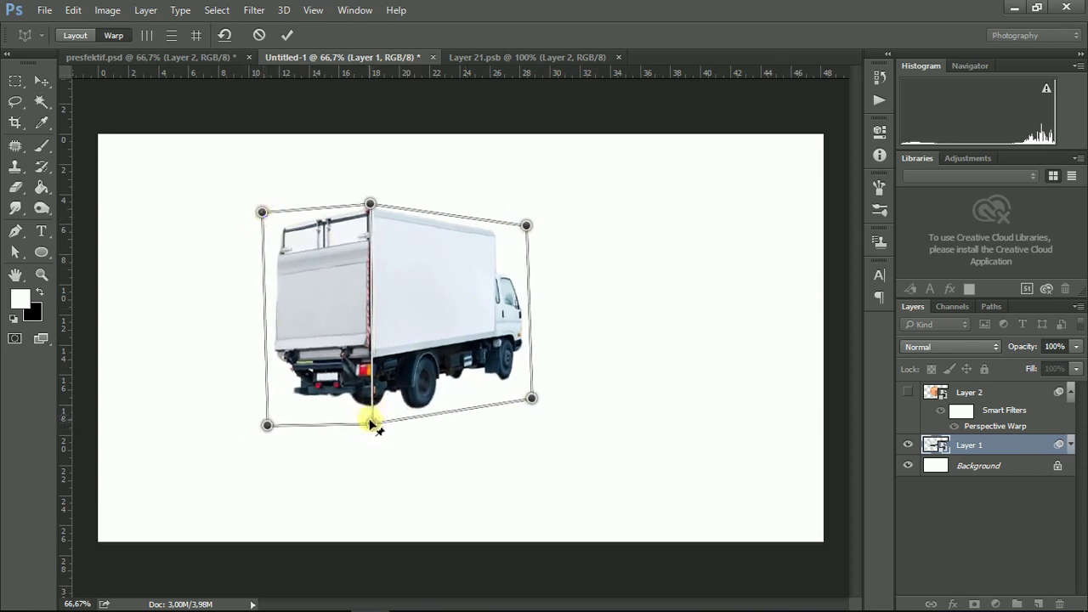
left_click_drag(261, 211, 245, 208)
left_click_drag(266, 425, 249, 420)
left_click_drag(370, 430, 366, 426)
left_click_drag(530, 397, 524, 397)
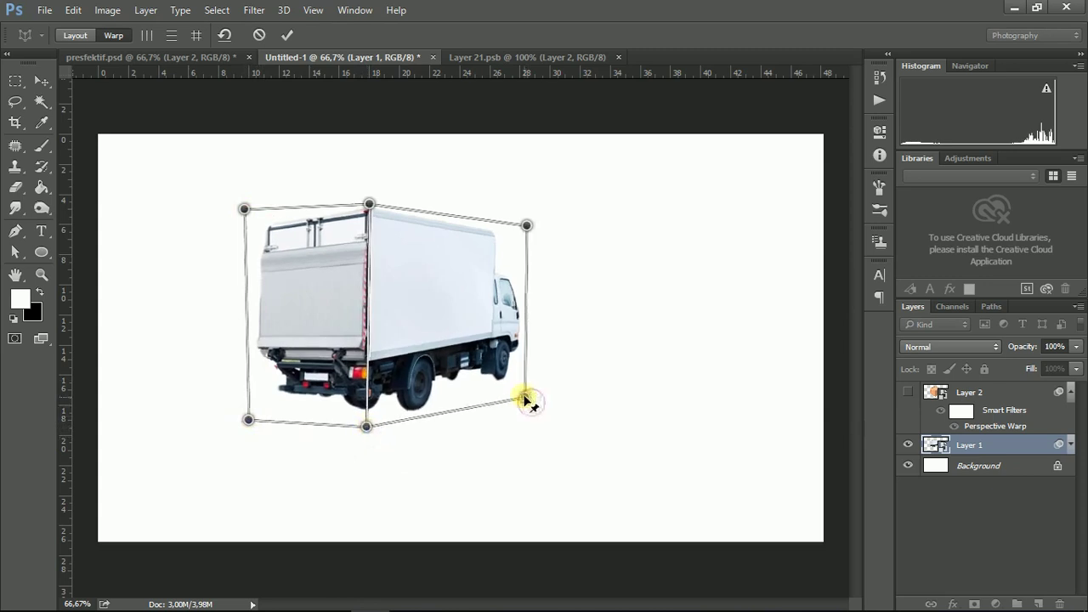
key("Return")
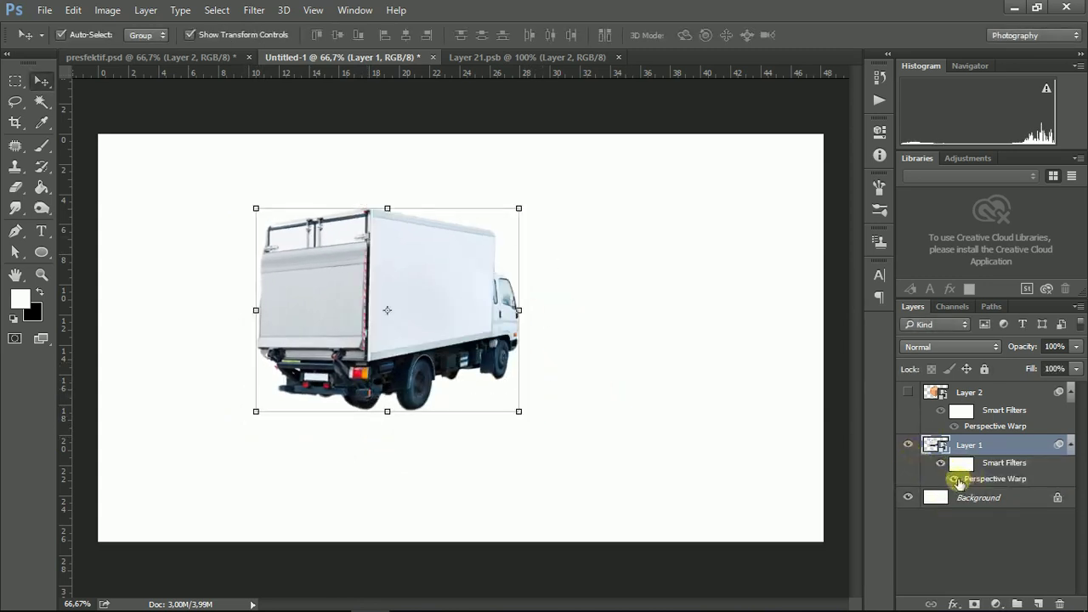
left_click(955, 480)
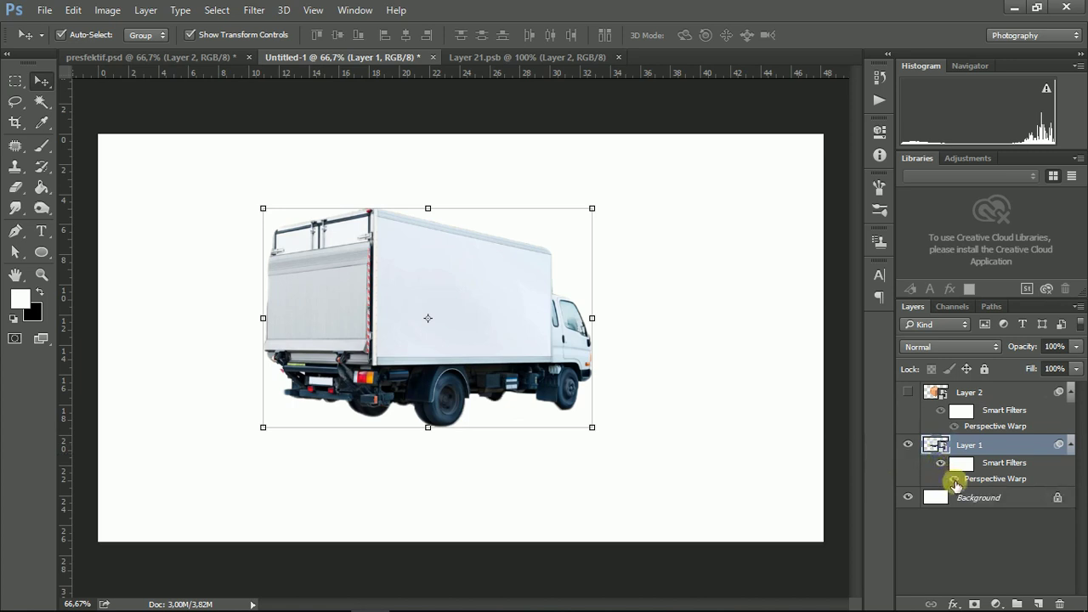
left_click(955, 479)
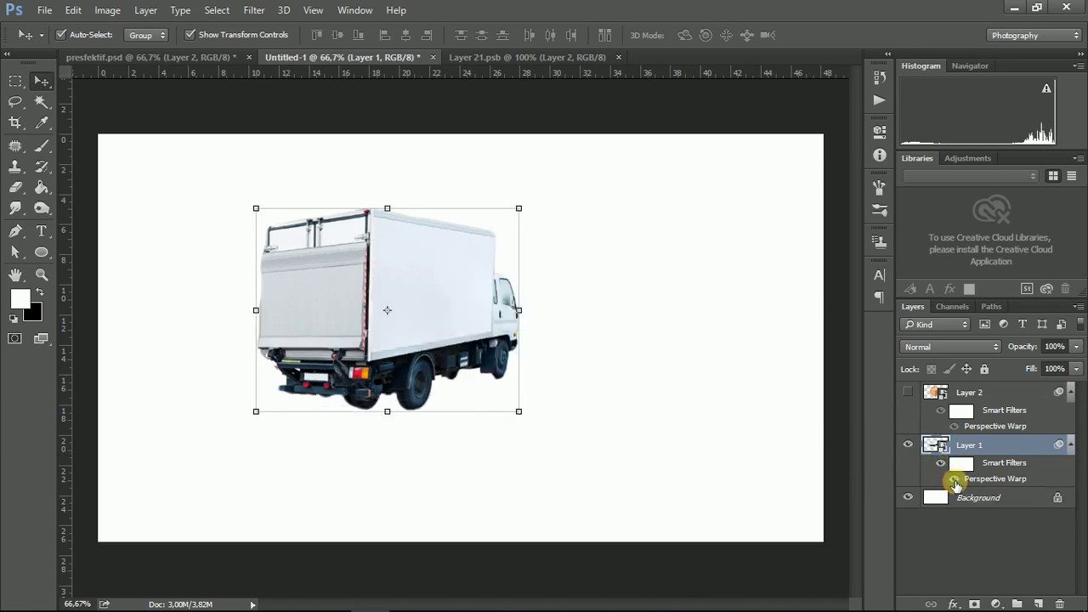